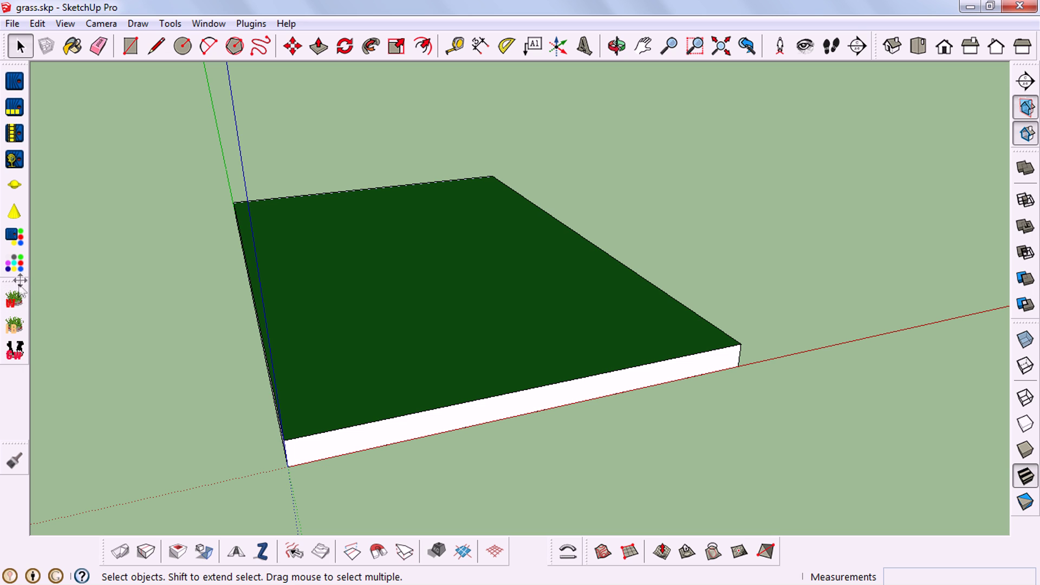
# Step: Undock the Fur tools toolbar and select the slab's green top face
pyautogui.moveTo(20, 280); pyautogui.dragTo(18, 310)
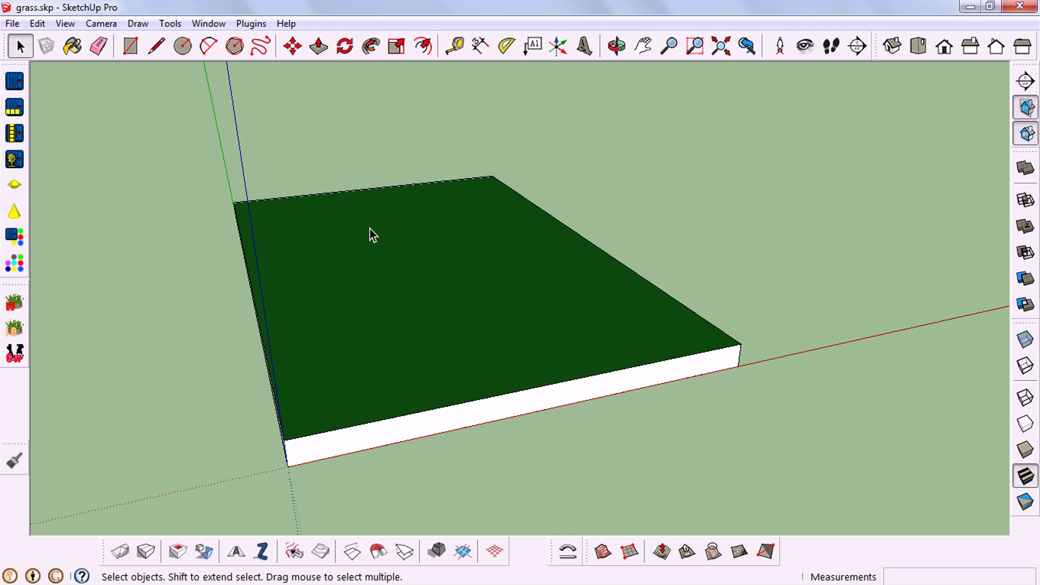
pyautogui.click(435, 280)
# Step: Set Fur density to 1340 and blade length to about 30.94, leaving the blade type unchanged
pyautogui.click(13, 304)
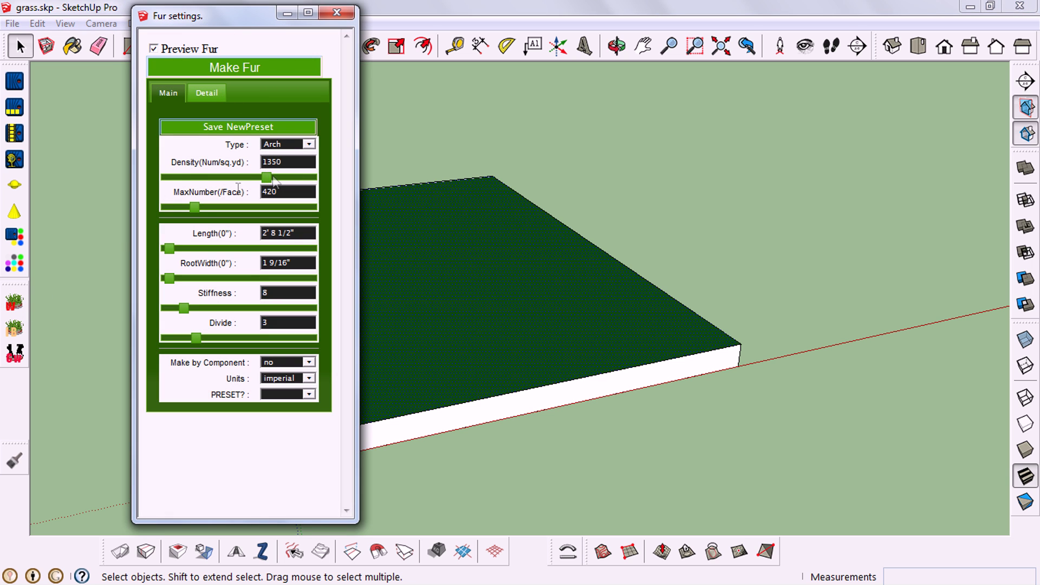
pyautogui.moveTo(268, 182); pyautogui.dragTo(266, 181)
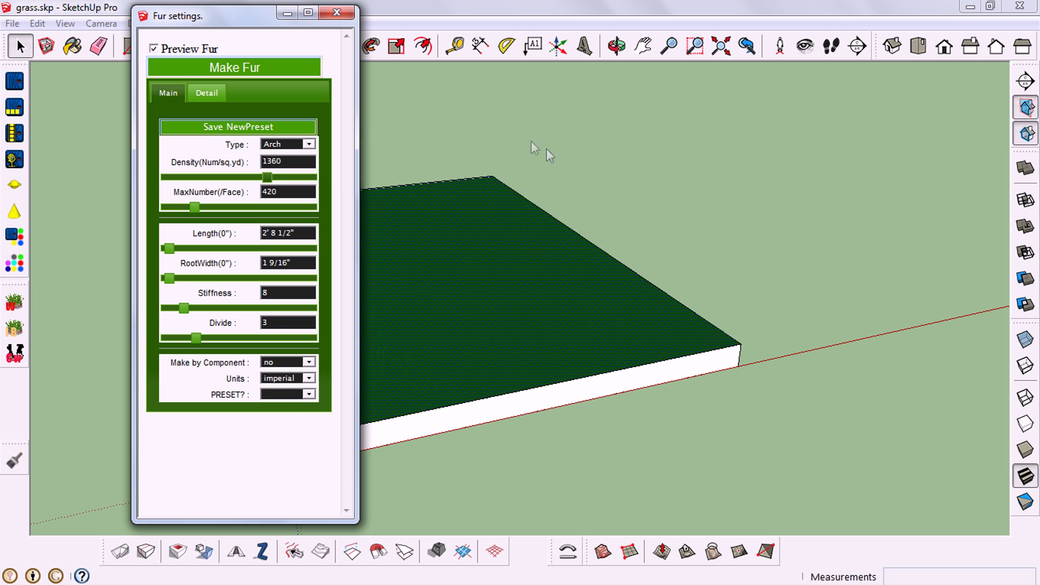
pyautogui.click(307, 145)
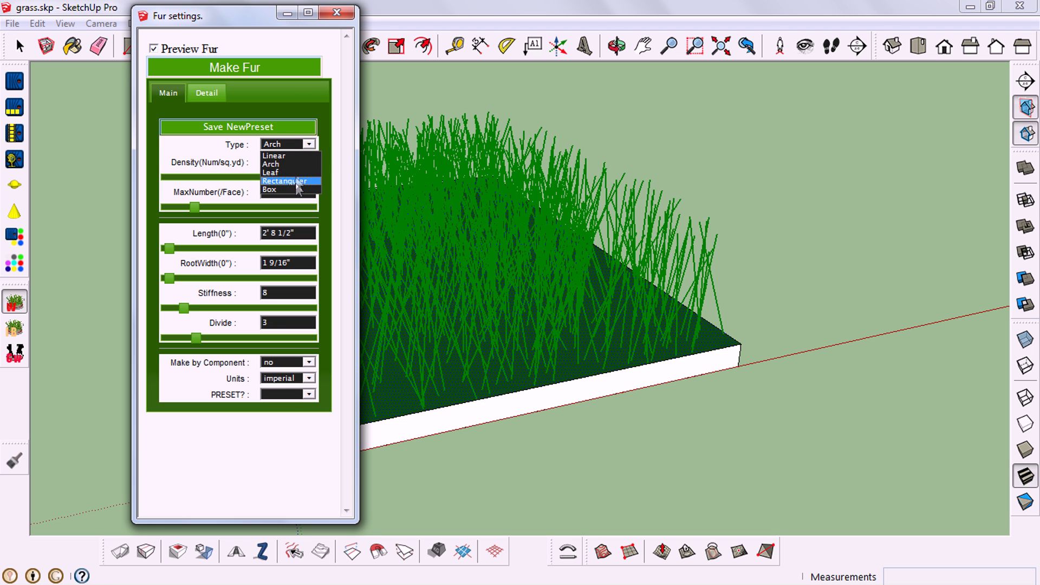
pyautogui.press('Escape')
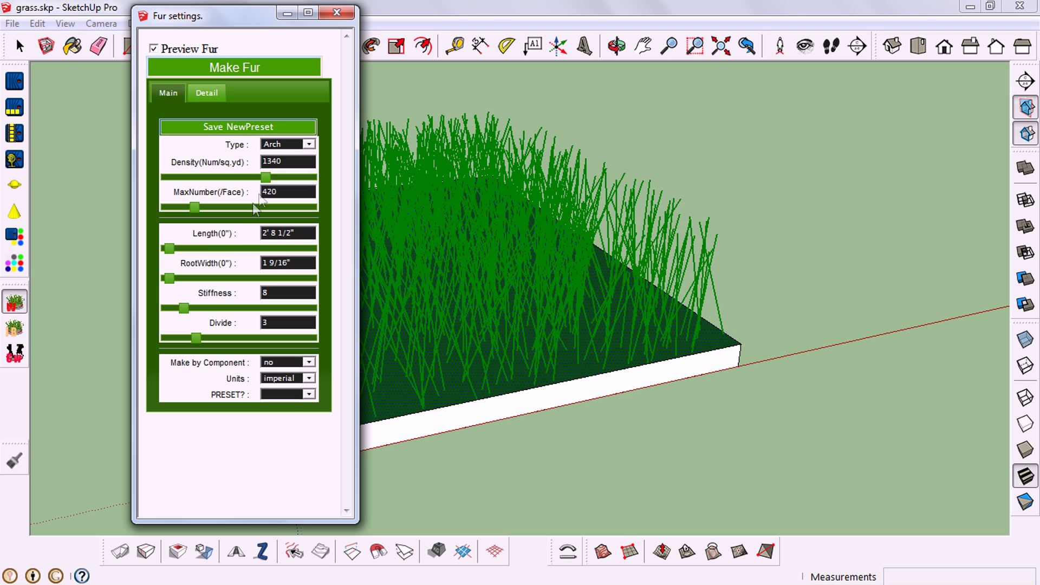
pyautogui.moveTo(169, 248); pyautogui.dragTo(288, 248)
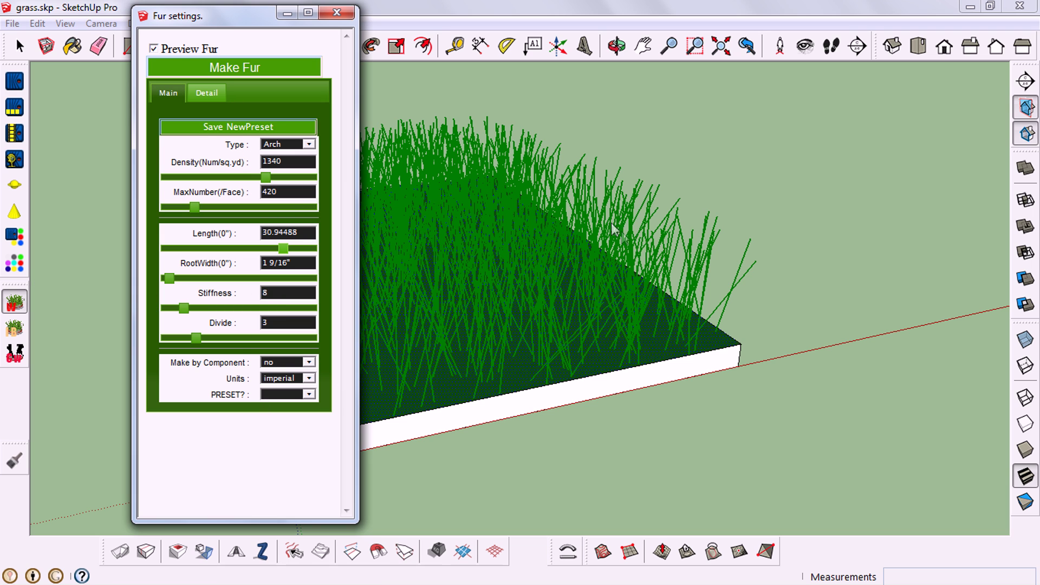
pyautogui.click(207, 97)
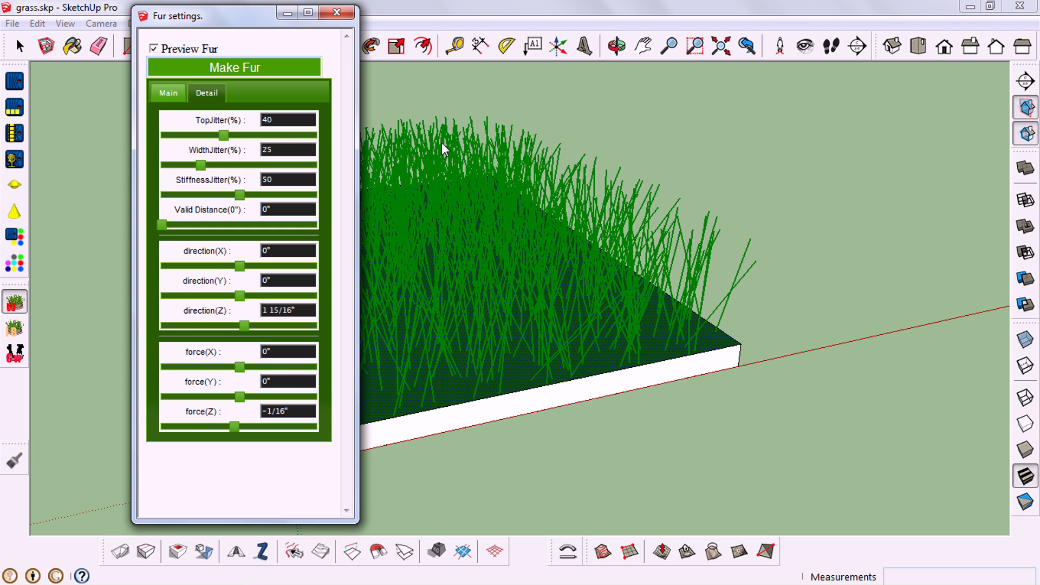
pyautogui.click(165, 92)
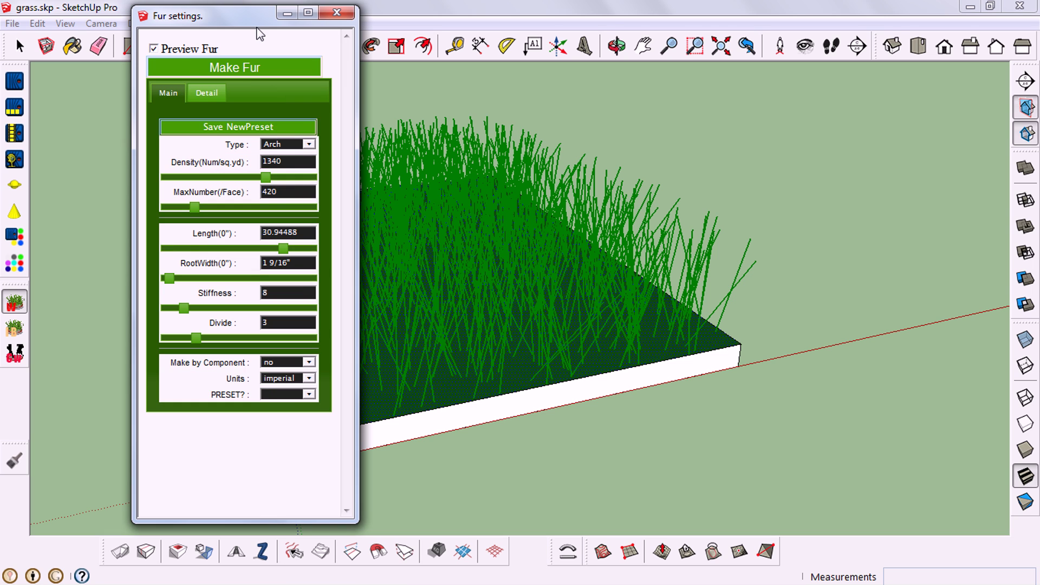
# Step: Generate the solid grass blades with Make Fur, close the settings, and view the grass up close
pyautogui.click(260, 68)
pyautogui.click(337, 13)
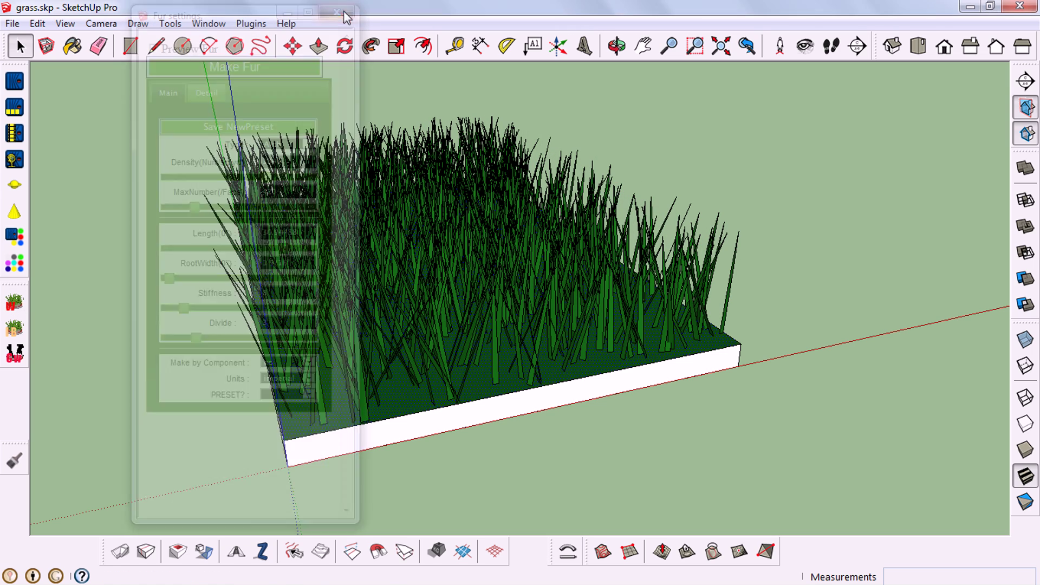
pyautogui.moveTo(315, 293); pyautogui.dragTo(385, 284, button='middle')
pyautogui.scroll(5, 434, 249)
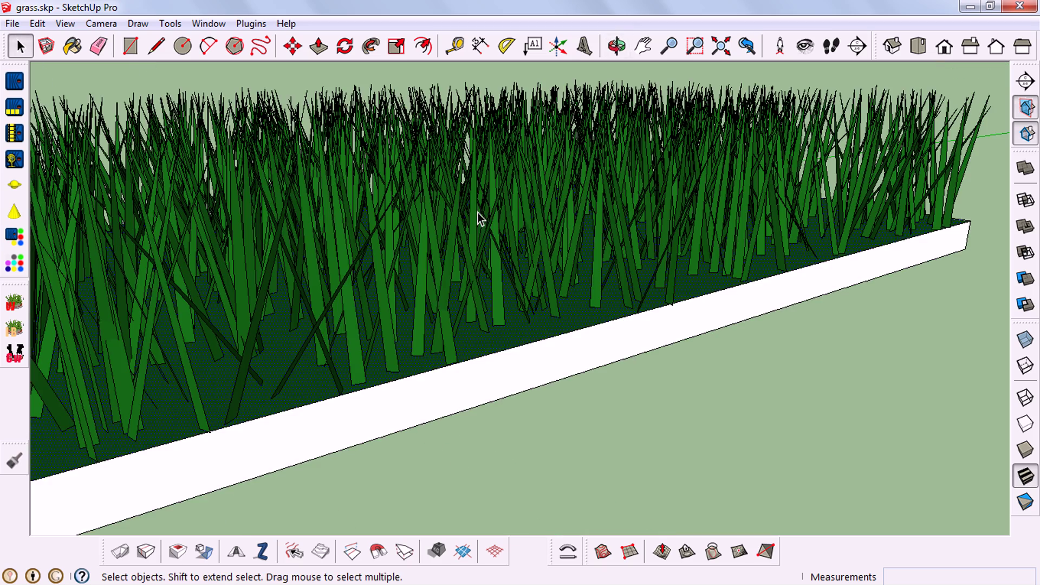
pyautogui.moveTo(481, 216); pyautogui.dragTo(480, 274, button='middle')
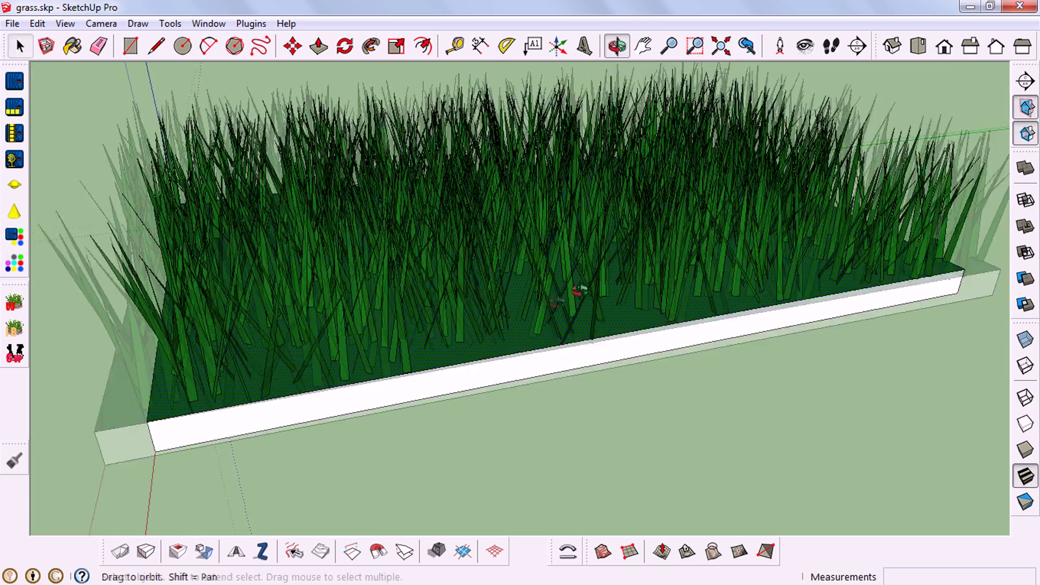
# Step: Explode the grass group and paint its blades with Color_E13
pyautogui.moveTo(581, 290); pyautogui.dragTo(743, 326, button='middle')
pyautogui.click(585, 266)
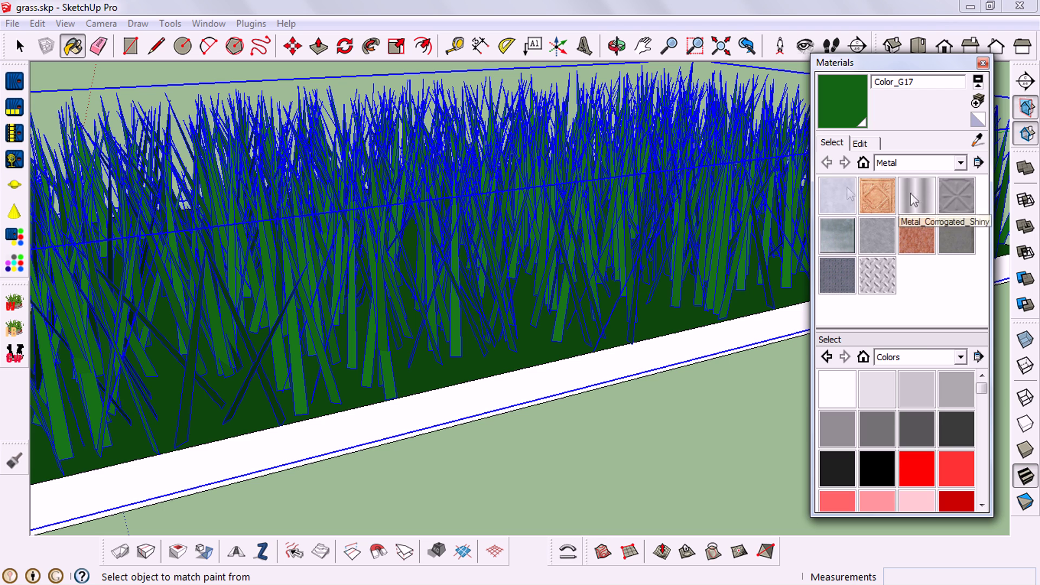
pyautogui.moveTo(981, 404); pyautogui.dragTo(982, 431)
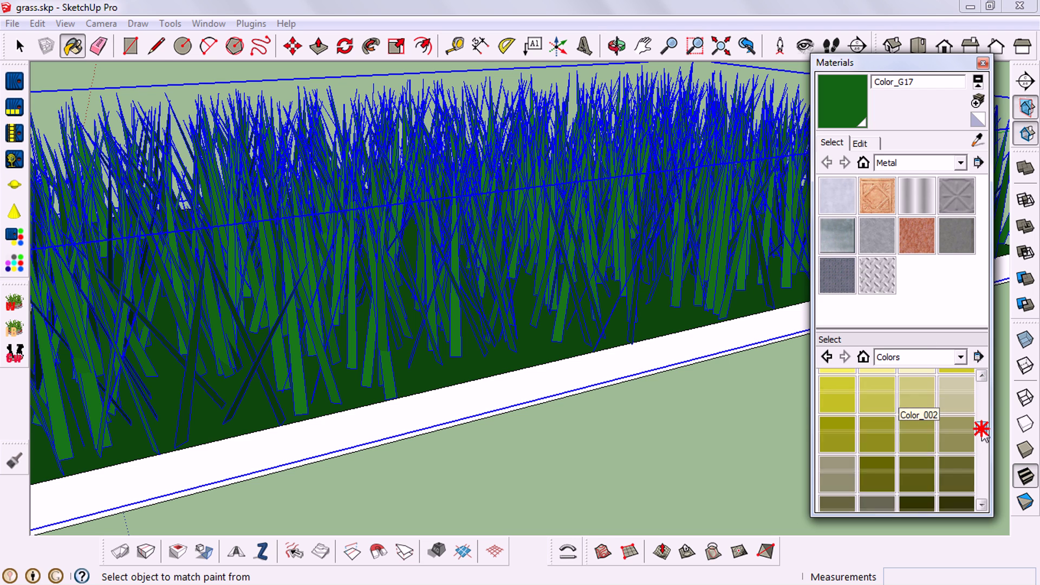
pyautogui.click(917, 434)
pyautogui.scroll(-6, 528, 239)
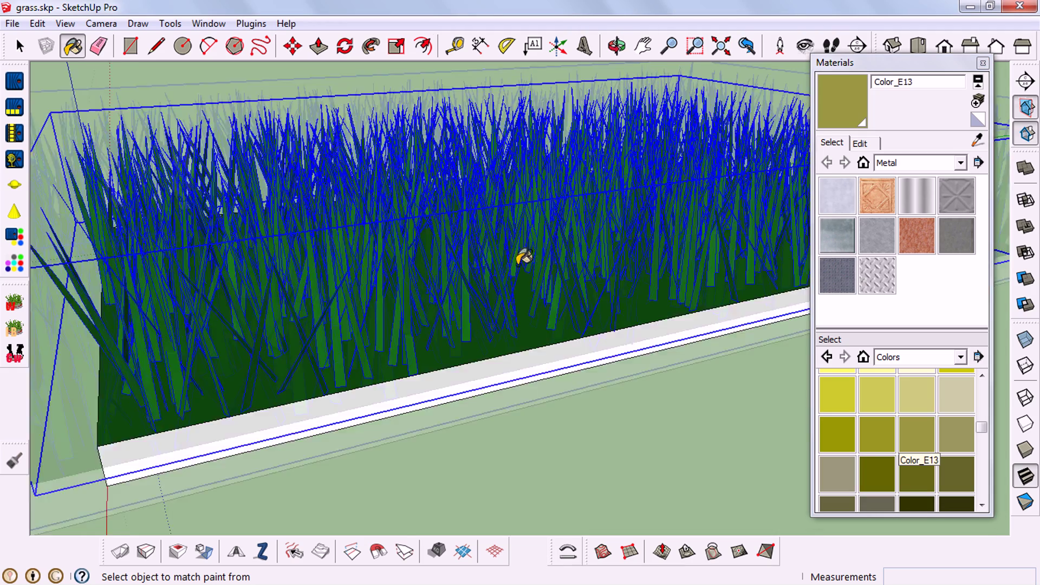
pyautogui.press('space')
pyautogui.rightClick(399, 250)
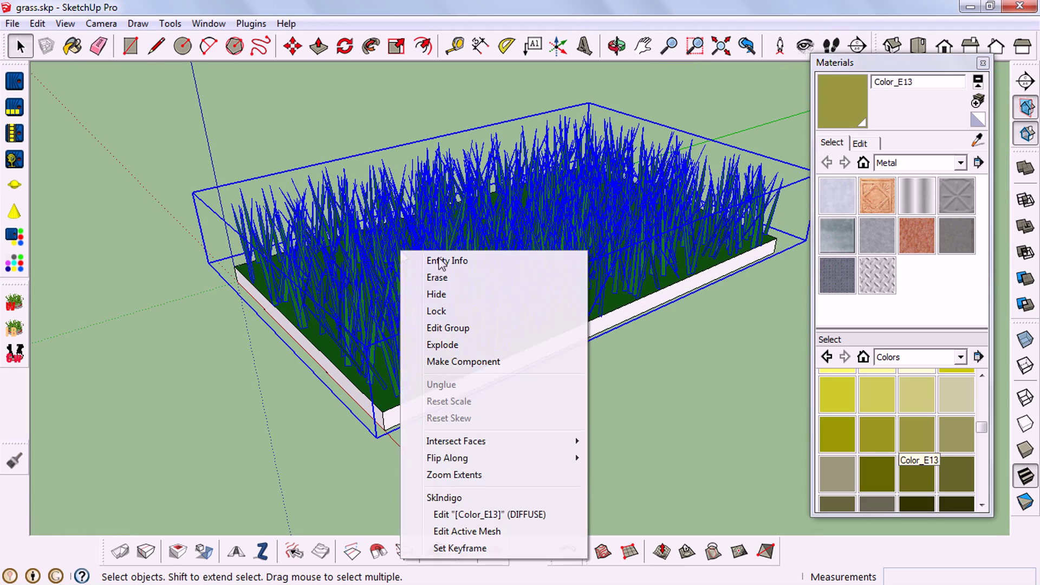
pyautogui.click(470, 347)
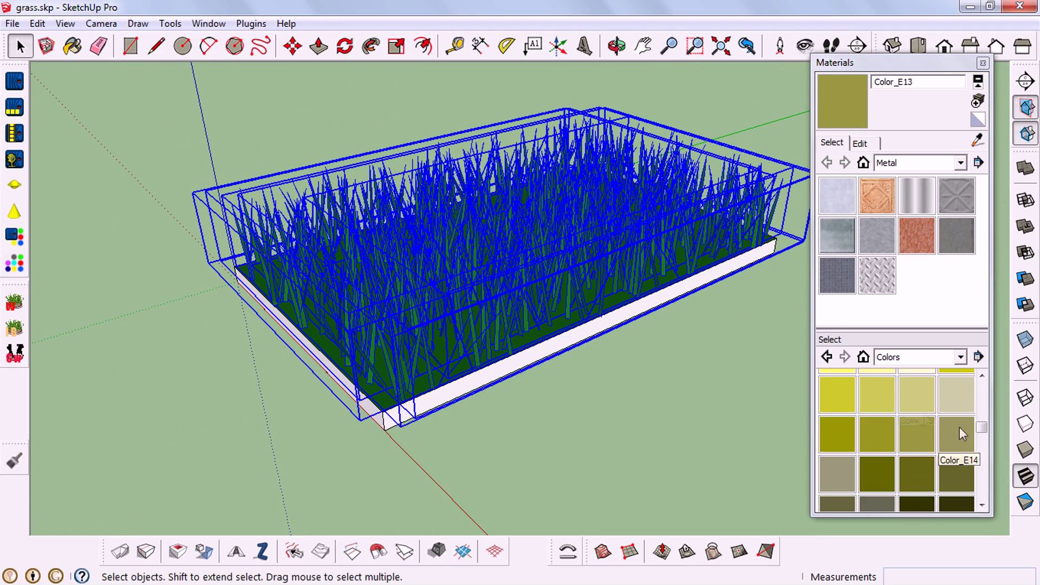
pyautogui.press('b')
pyautogui.click(495, 239)
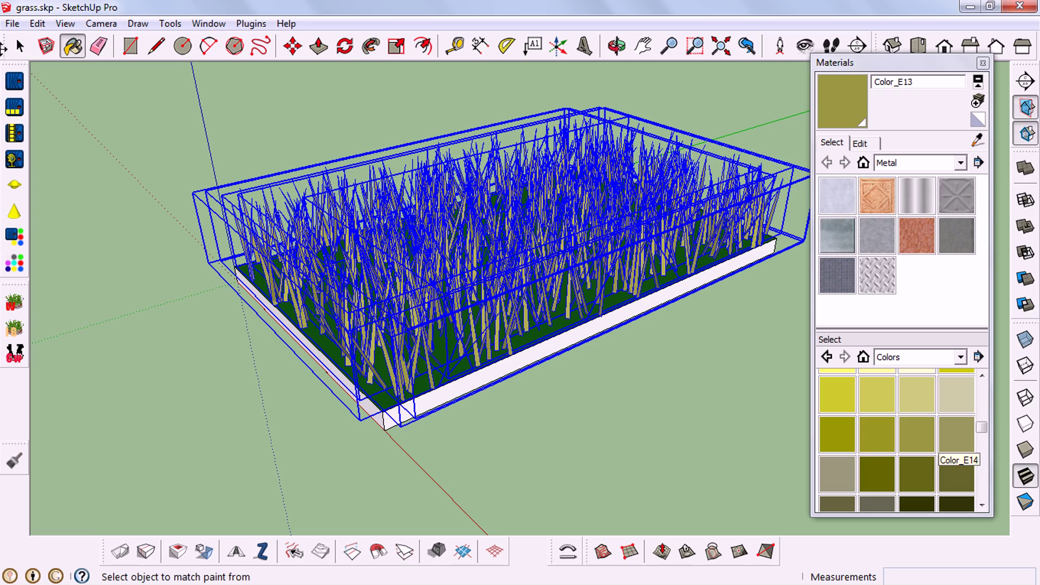
# Step: Settle on Color_E12 as the paint material after trying Color_E18 and Color_E14
pyautogui.click(20, 46)
pyautogui.moveTo(488, 271); pyautogui.dragTo(496, 212, button='middle')
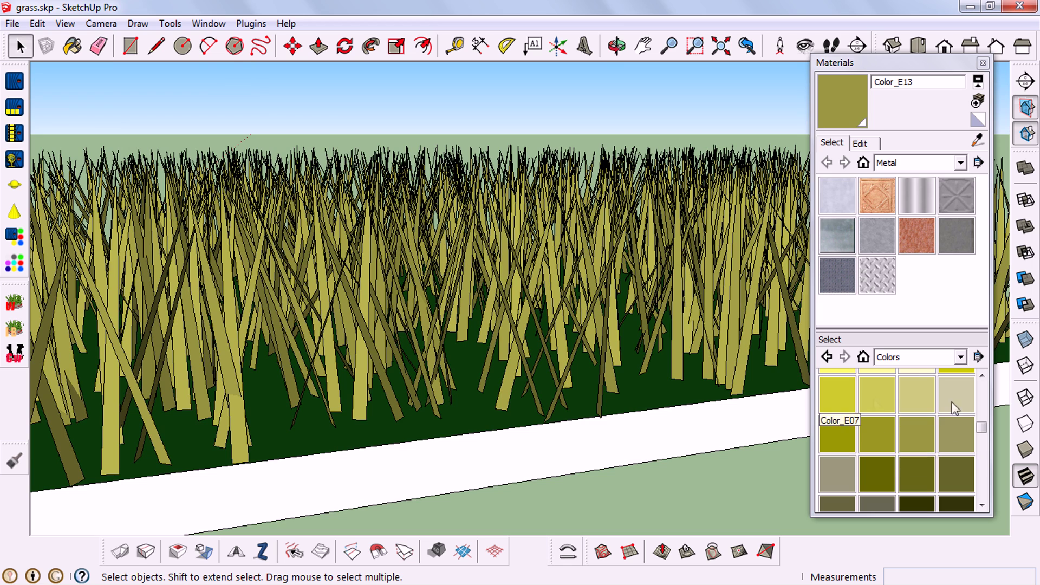
pyautogui.scroll(-2, 982, 431)
pyautogui.click(957, 386)
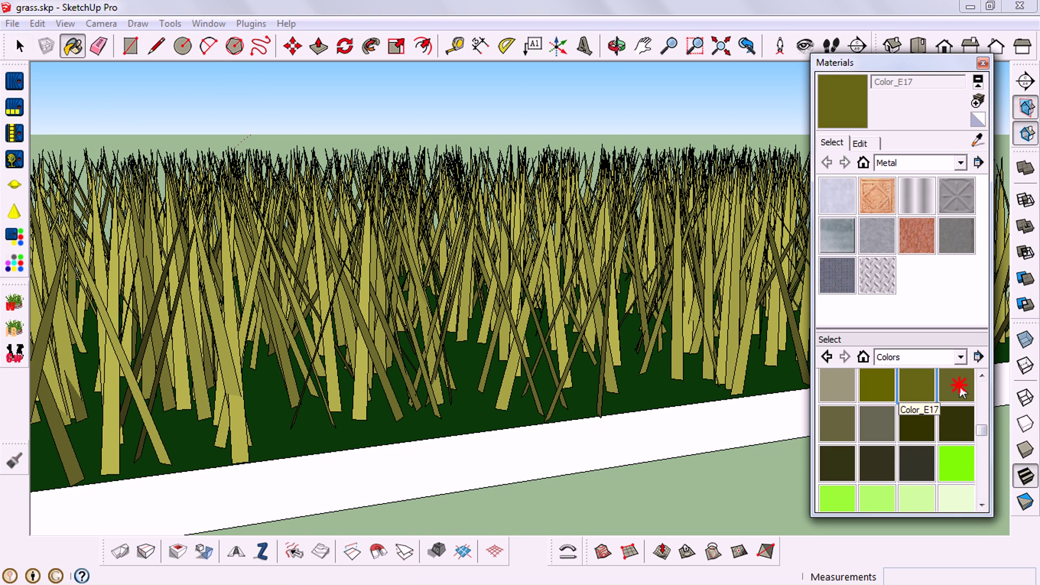
pyautogui.scroll(2, 982, 431)
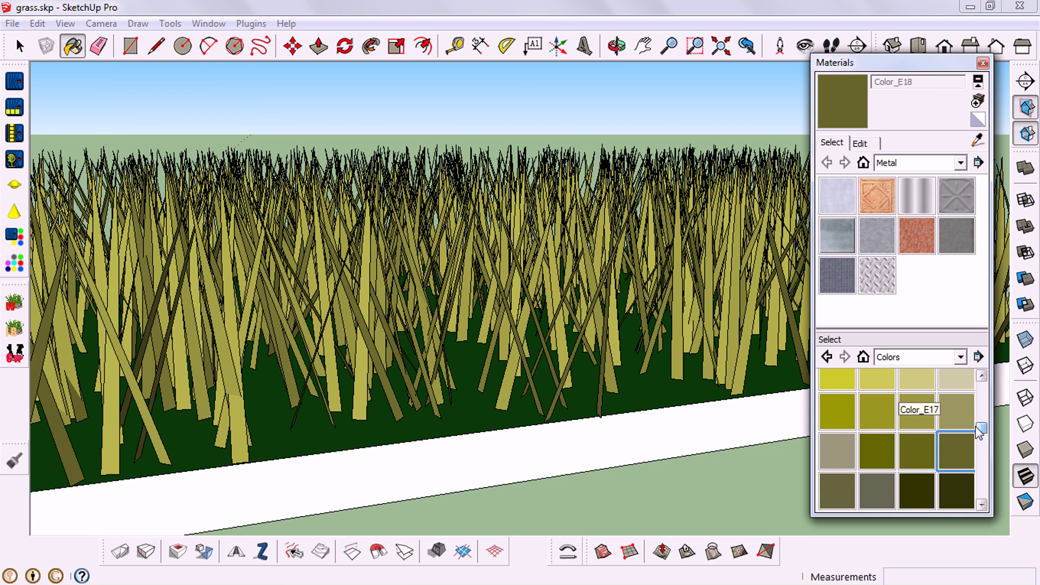
pyautogui.click(957, 410)
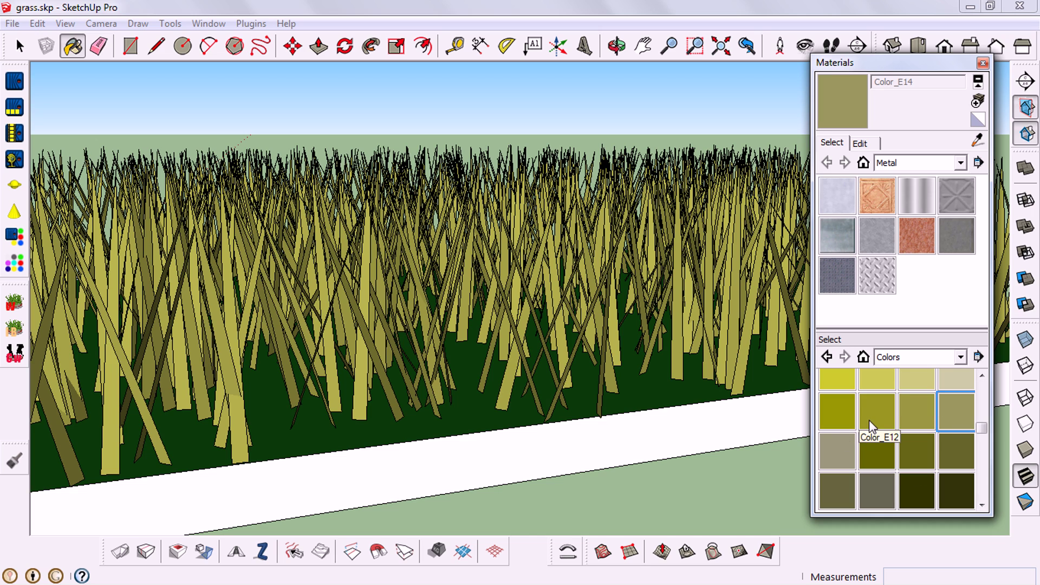
pyautogui.click(871, 426)
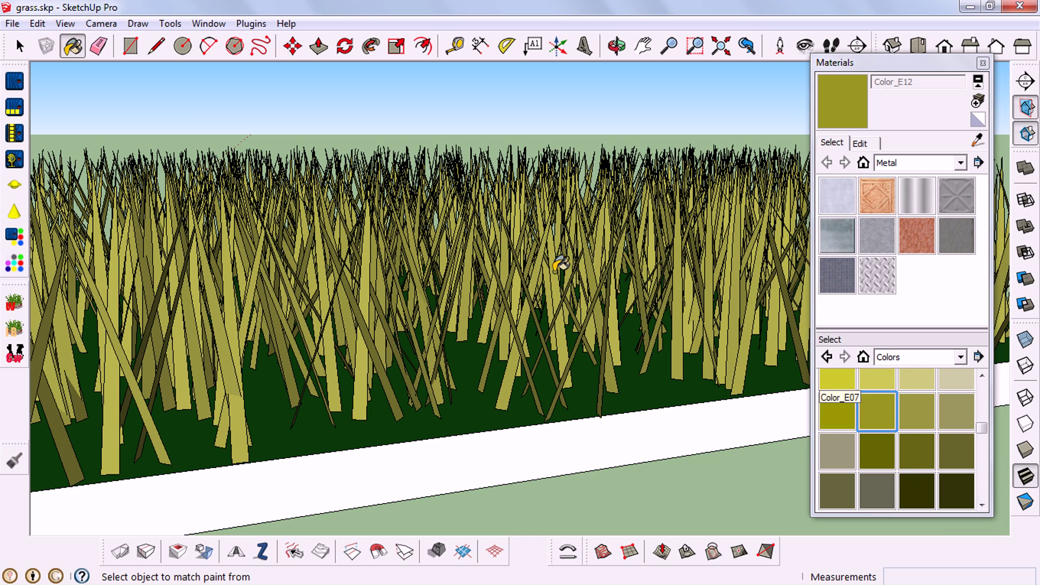
pyautogui.moveTo(561, 264)
pyautogui.mouseDown(button='middle')
pyautogui.moveTo(578, 267)
pyautogui.moveTo(560, 365)
pyautogui.moveTo(487, 341)
pyautogui.moveTo(559, 202)
pyautogui.moveTo(466, 246)
pyautogui.mouseUp(button='middle')
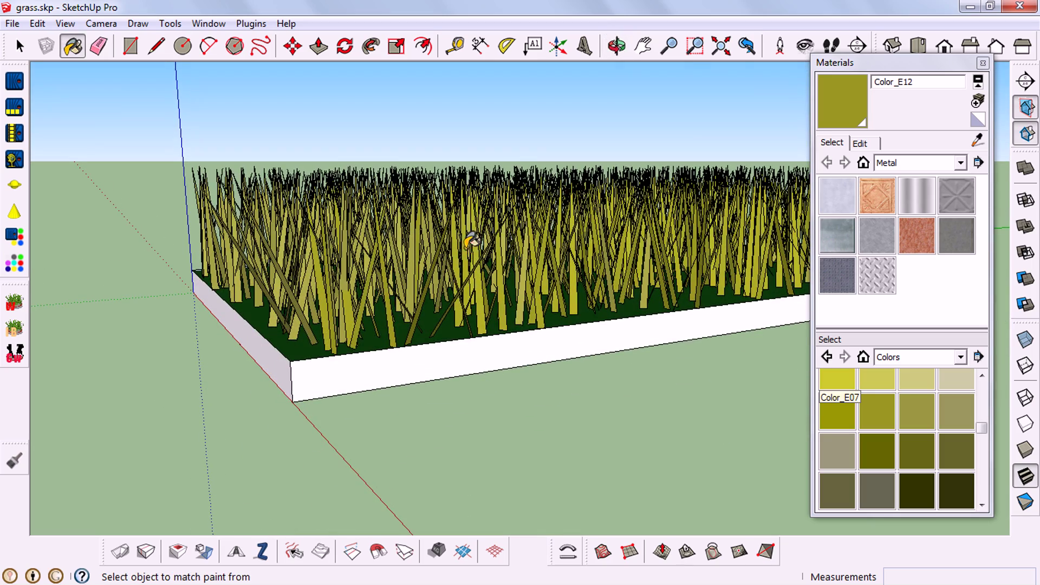
pyautogui.moveTo(529, 214)
pyautogui.mouseDown(button='middle')
pyautogui.moveTo(589, 284)
pyautogui.moveTo(580, 225)
pyautogui.mouseUp(button='middle')
pyautogui.scroll(3, 580, 225)
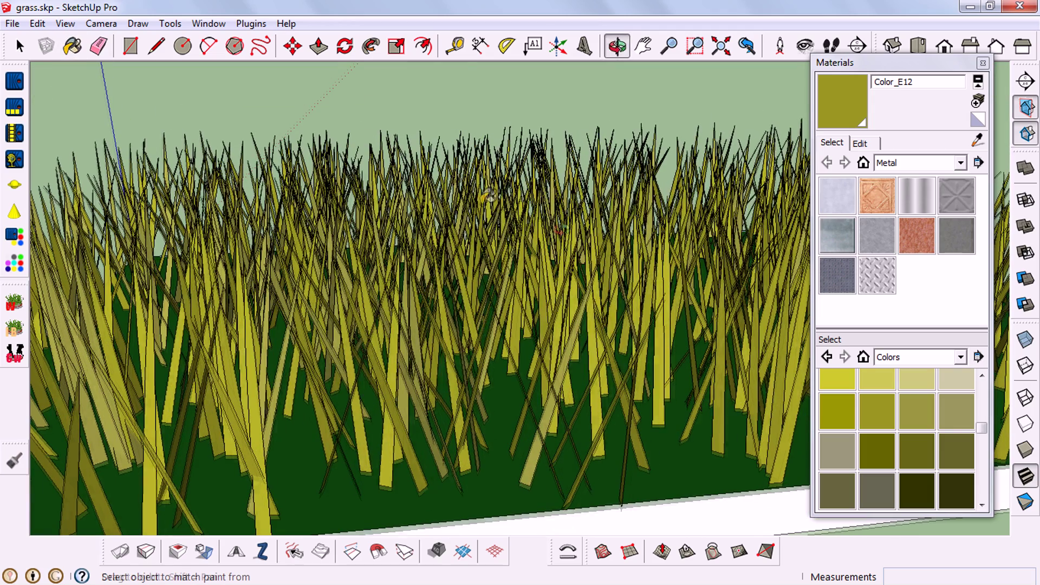
# Step: Export the model to Kerkythea as grass.xml, overwriting the existing file, and open it there
pyautogui.click(12, 80)
pyautogui.click(428, 372)
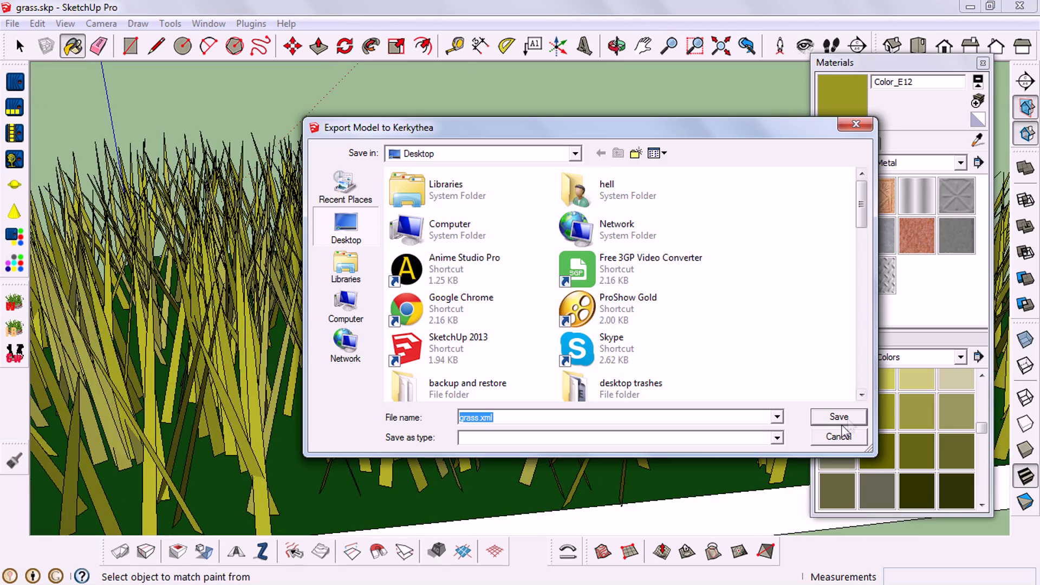
pyautogui.click(840, 417)
pyautogui.click(562, 303)
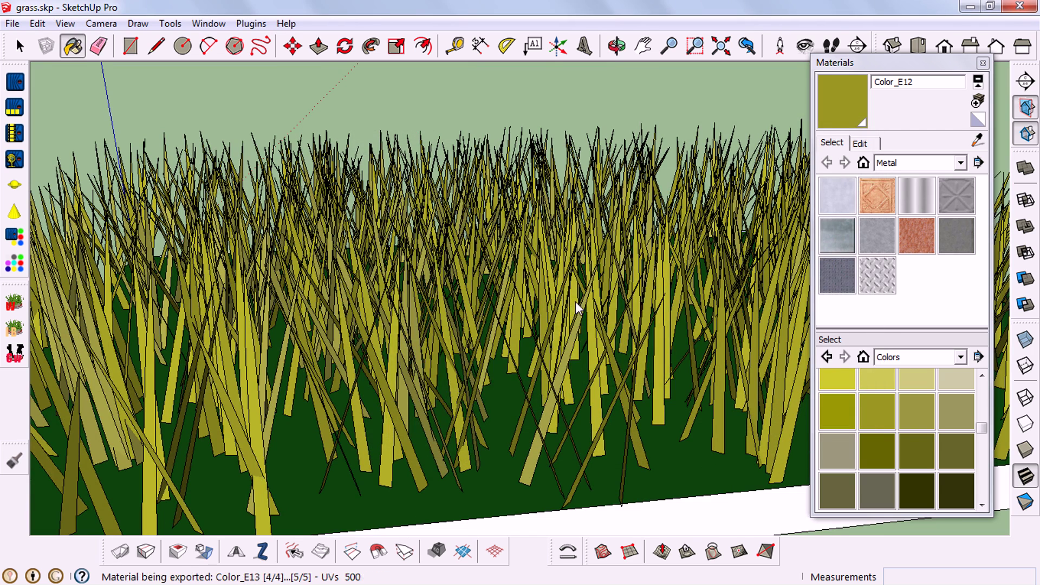
pyautogui.click(552, 373)
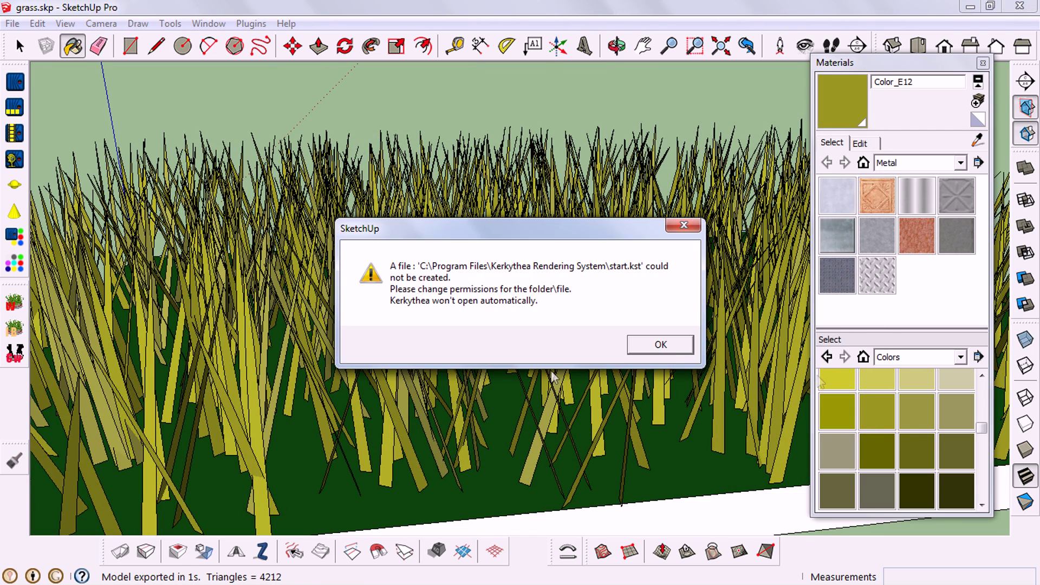
pyautogui.click(660, 343)
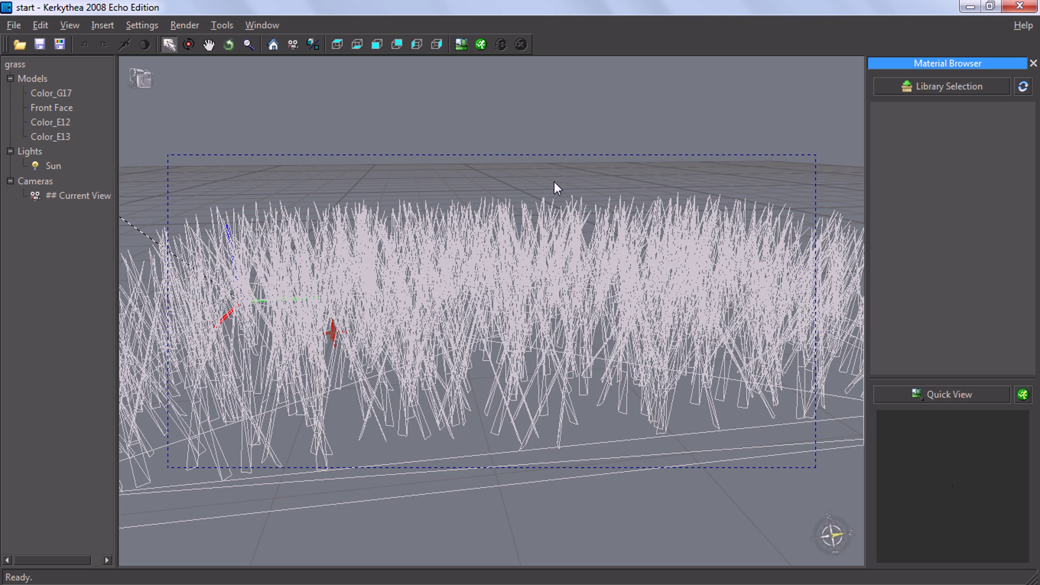
pyautogui.click(520, 300)
pyautogui.click(580, 163)
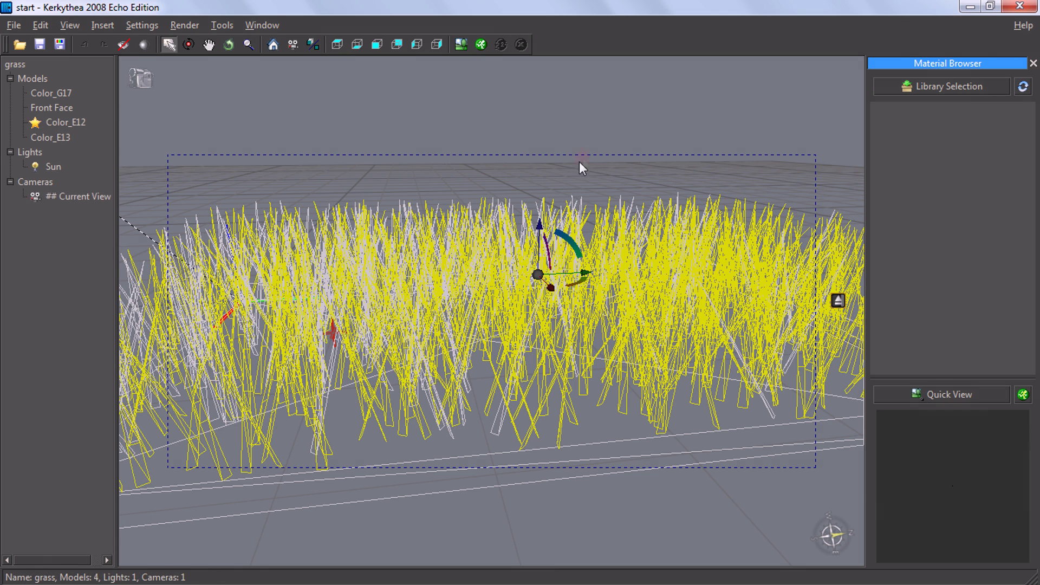
# Step: Switch the viewport to Solid Rendering and load the Grass material library
pyautogui.moveTo(92, 73)
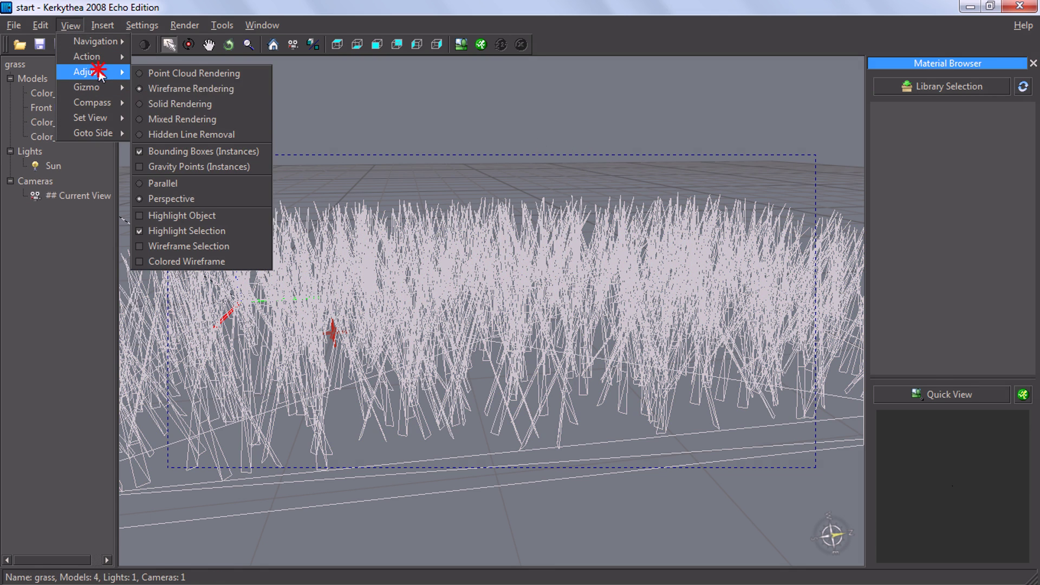
pyautogui.click(189, 107)
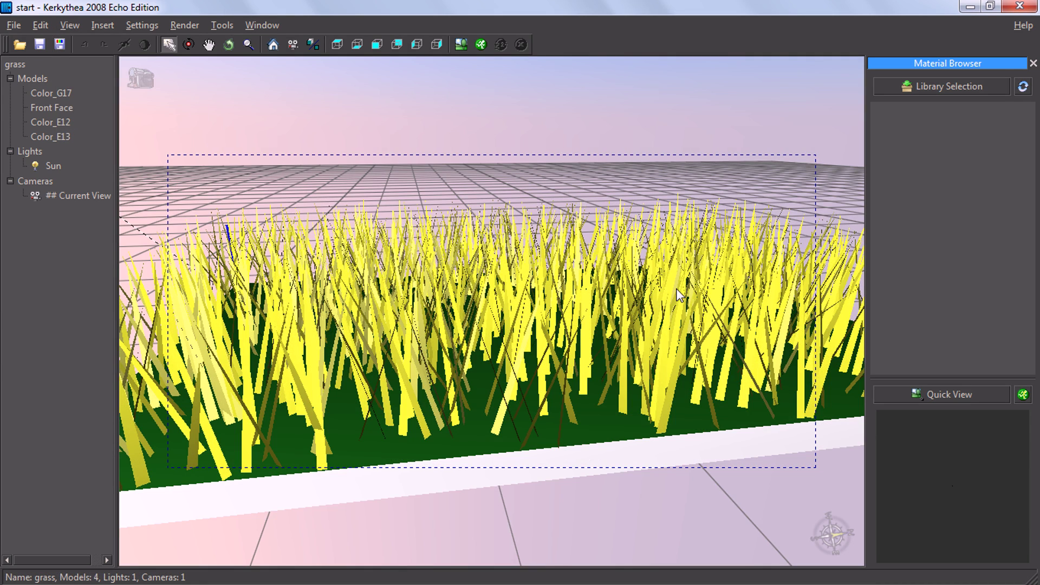
pyautogui.click(528, 325)
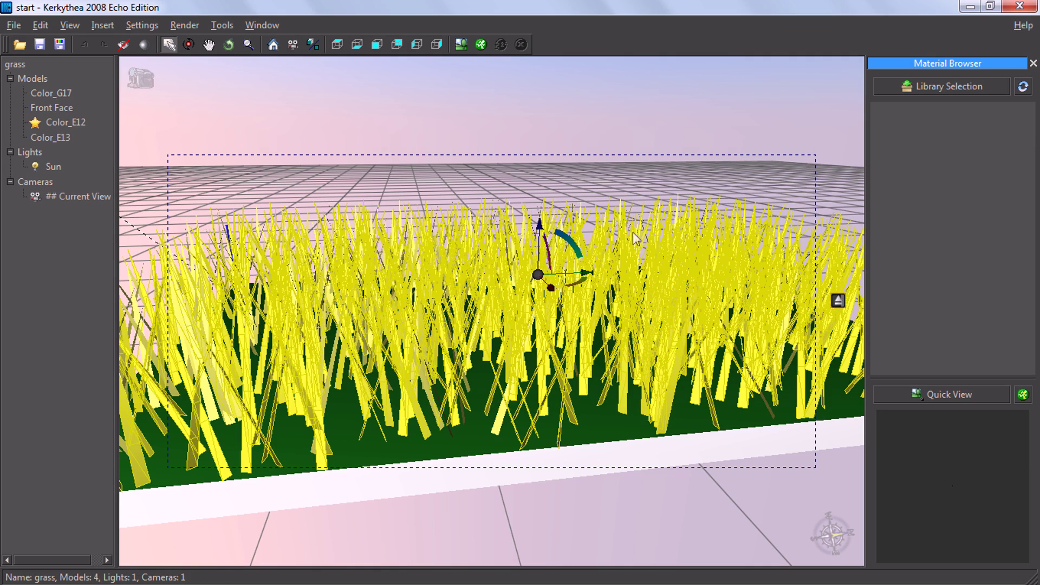
pyautogui.click(624, 190)
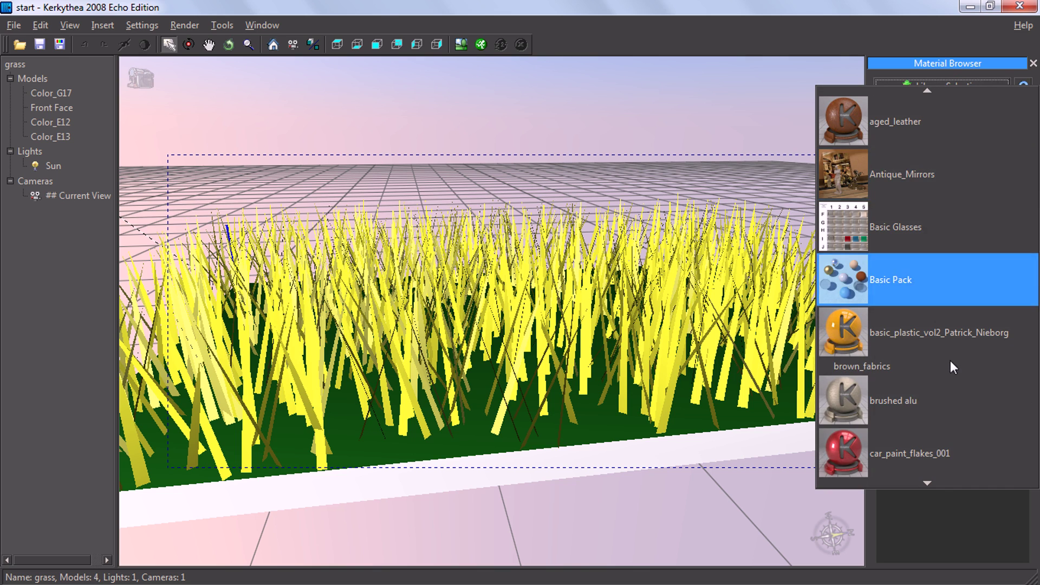
pyautogui.moveTo(922, 481)
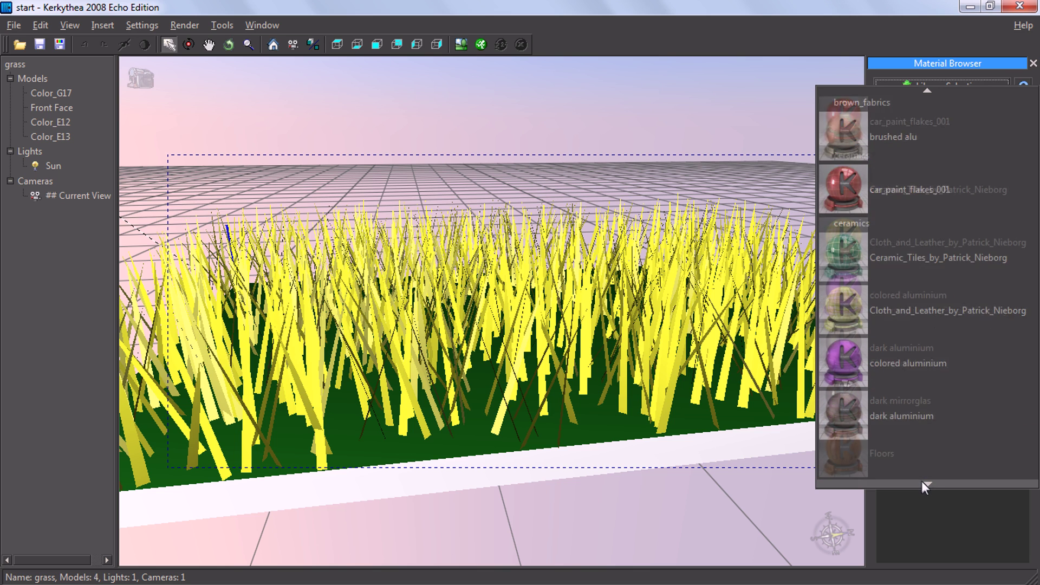
pyautogui.click(896, 420)
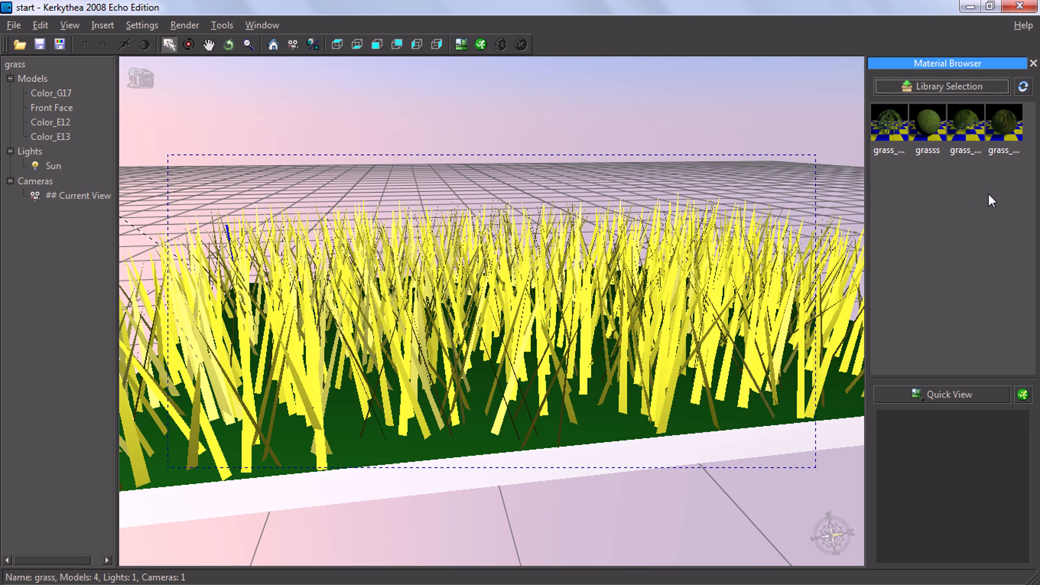
# Step: Edit the Color_E12 material so its diffuse colour is pure green, and apply the change
pyautogui.click(511, 360)
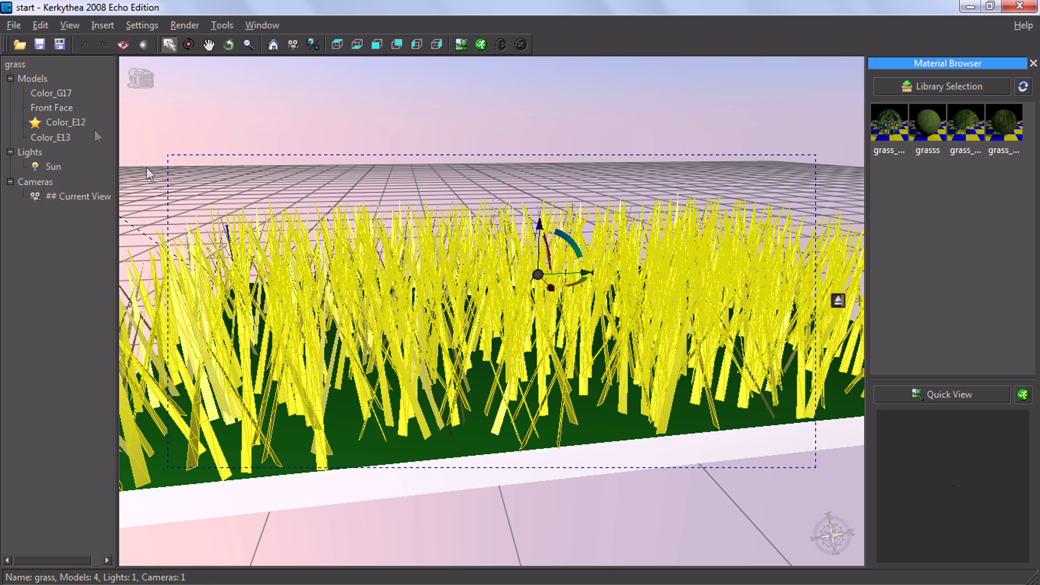
pyautogui.click(65, 123)
pyautogui.rightClick(67, 123)
pyautogui.click(105, 130)
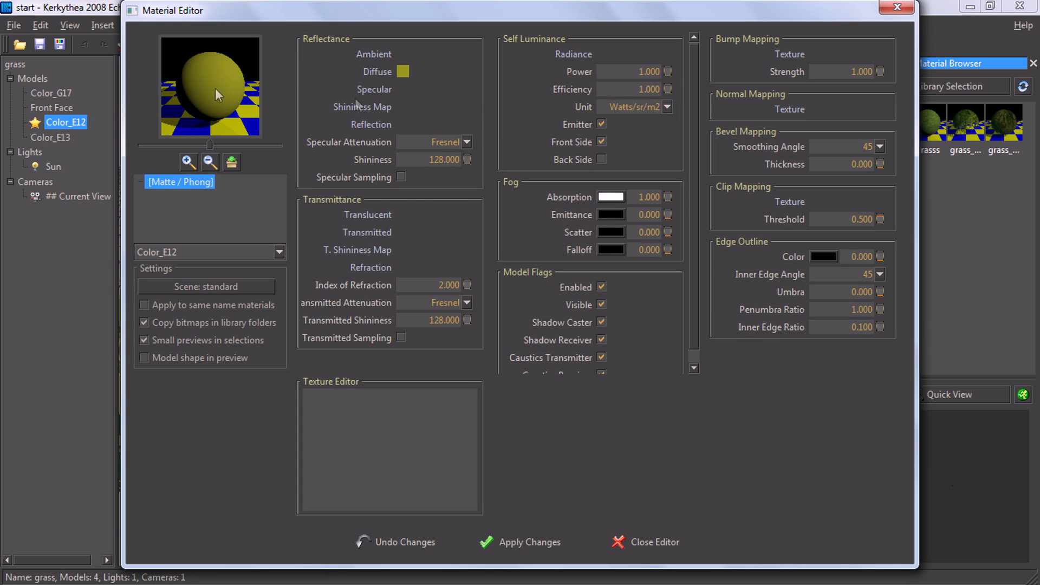
pyautogui.click(403, 71)
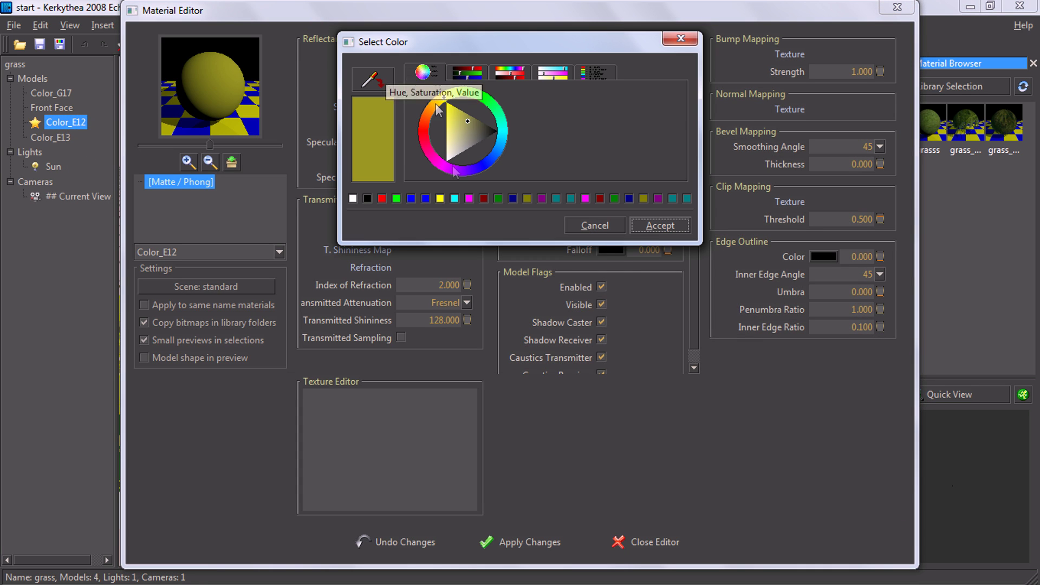
pyautogui.moveTo(466, 100); pyautogui.dragTo(478, 96)
pyautogui.click(478, 101)
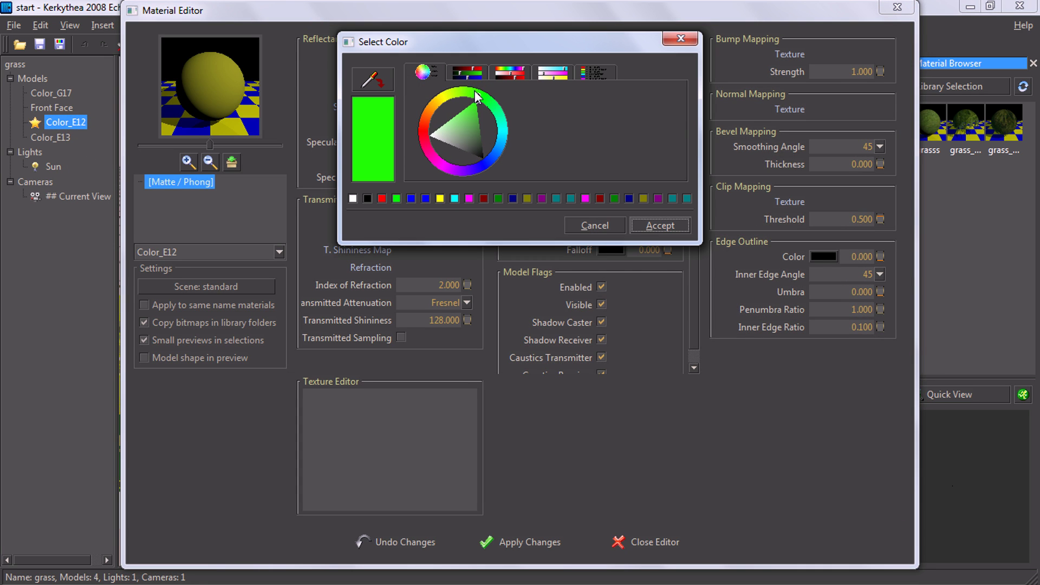
pyautogui.click(518, 545)
pyautogui.click(672, 224)
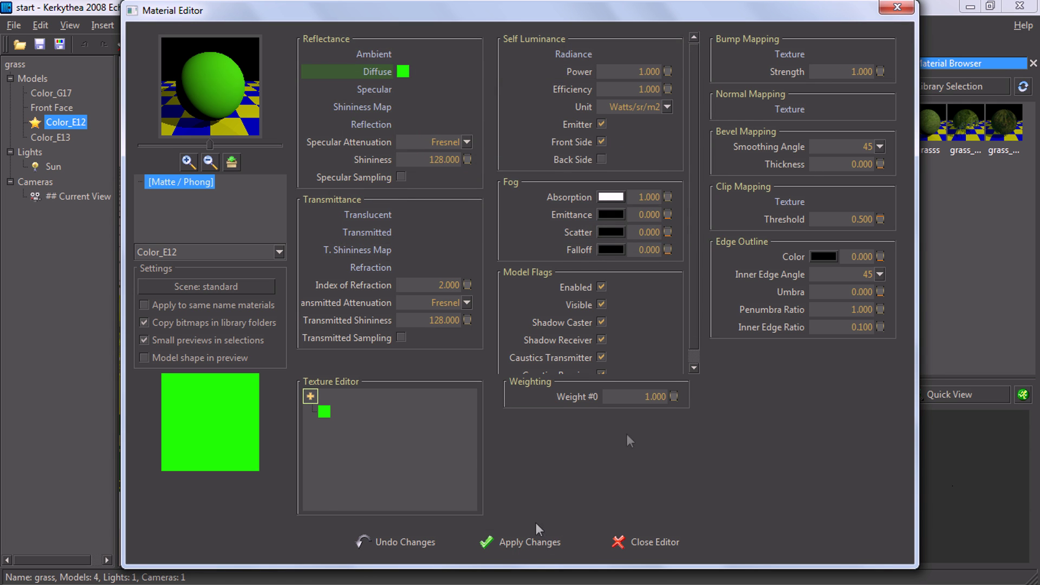
pyautogui.click(512, 542)
pyautogui.click(637, 543)
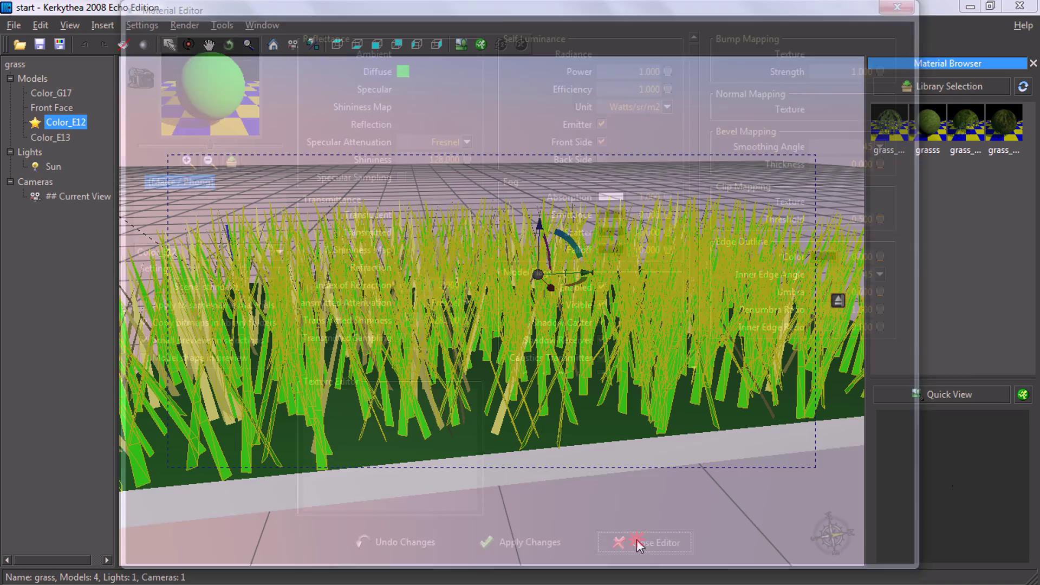
pyautogui.click(562, 176)
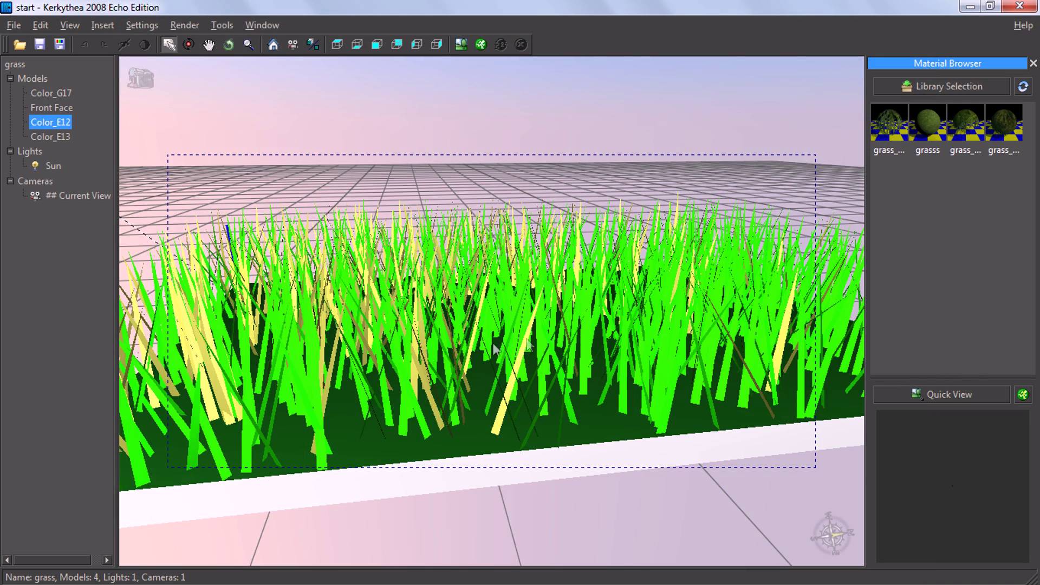
# Step: Insert a field-and-trees sky from Globals > CD_Skies as the scene background
pyautogui.scroll(2, 435, 355)
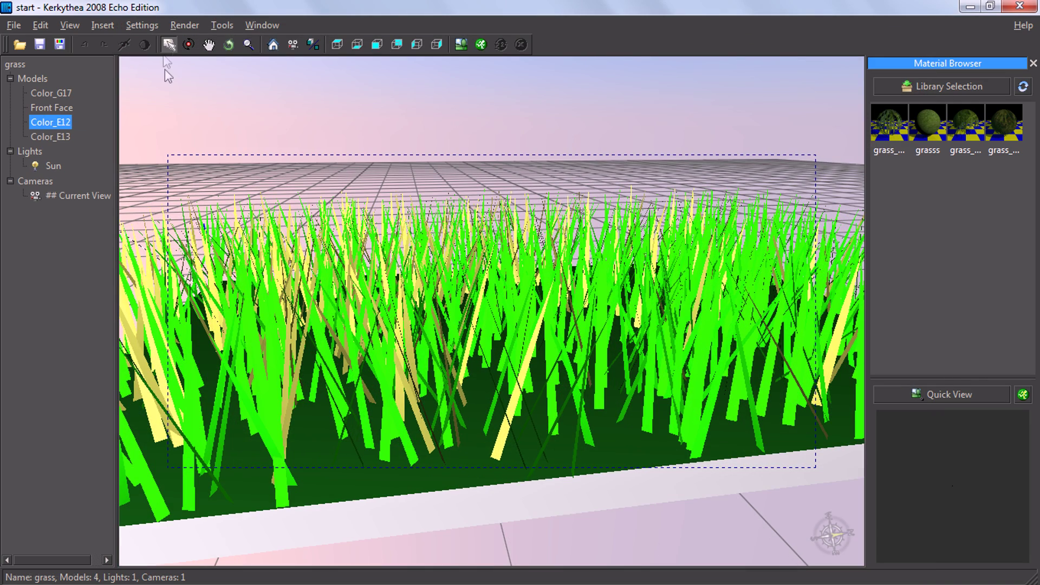
pyautogui.click(103, 25)
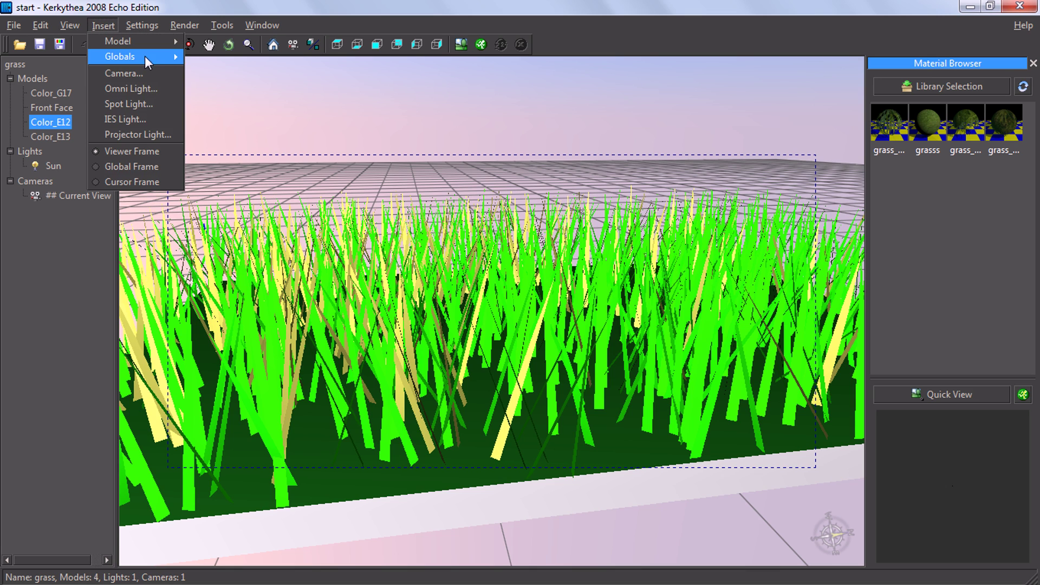
pyautogui.moveTo(145, 57)
pyautogui.moveTo(255, 108)
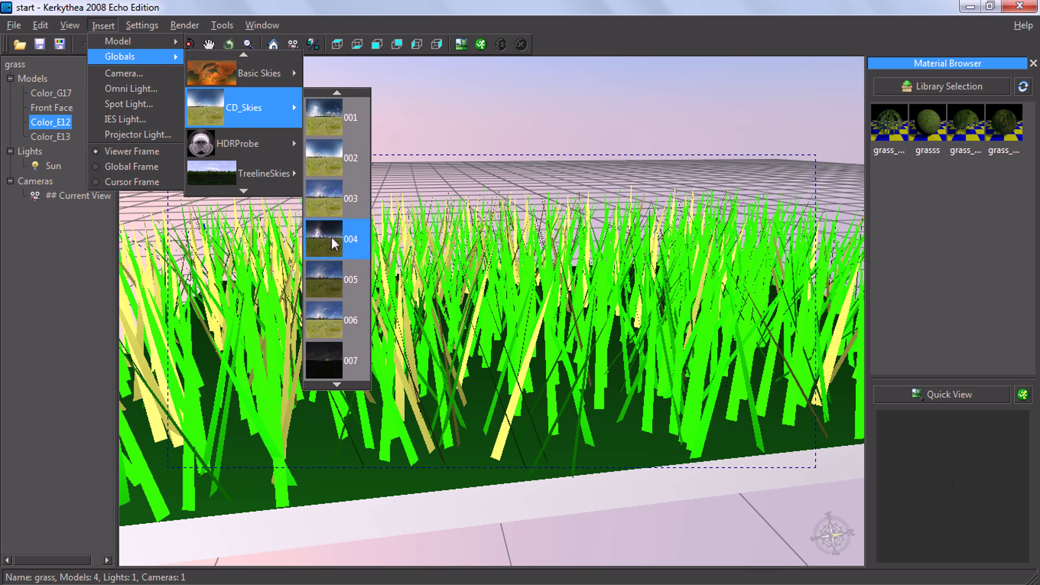
pyautogui.click(336, 157)
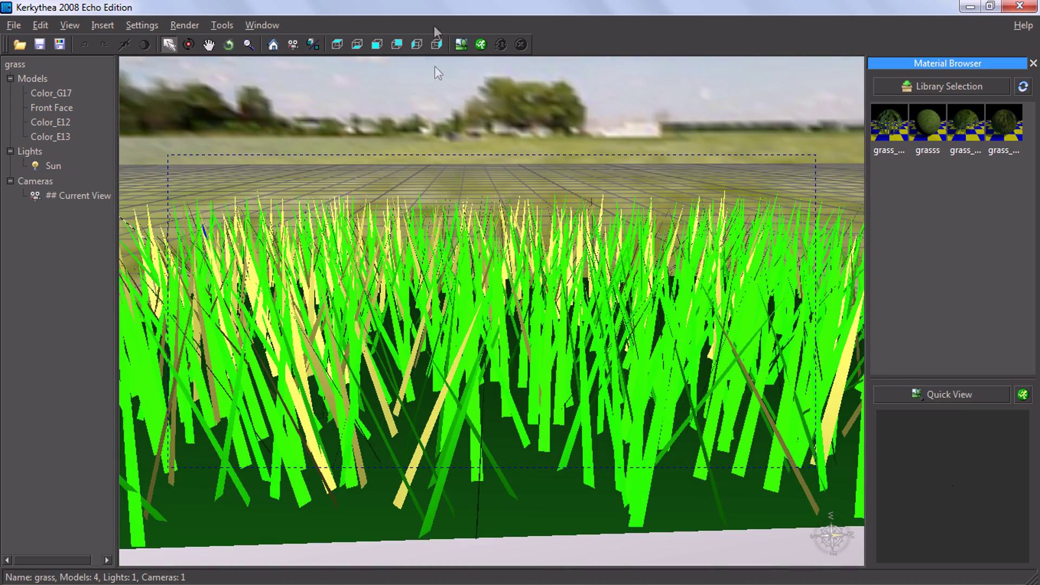
# Step: Render the green grass scene, then view the result maximized and close it
pyautogui.click(478, 48)
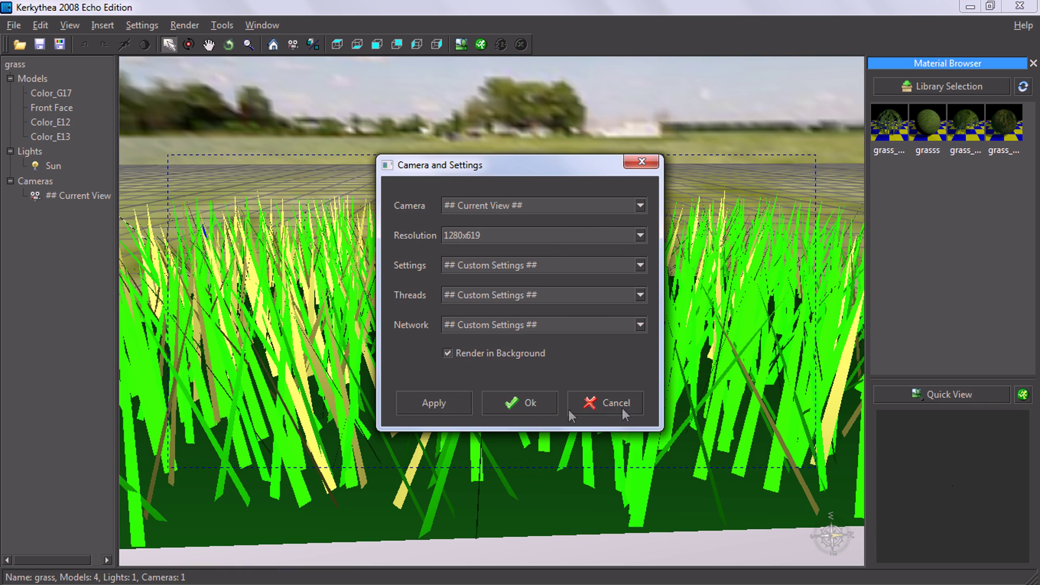
pyautogui.click(528, 403)
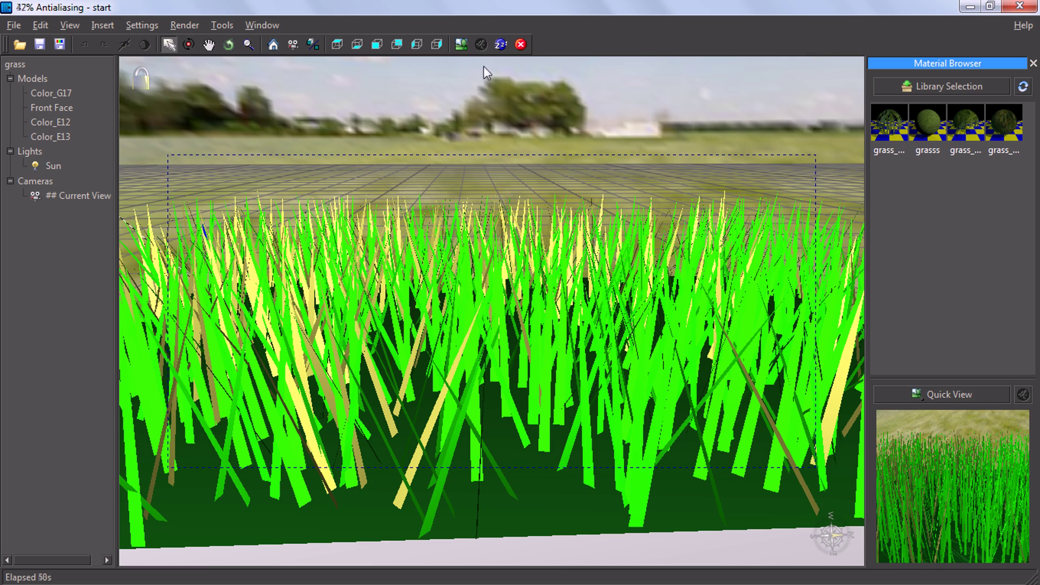
pyautogui.click(462, 44)
pyautogui.click(602, 23)
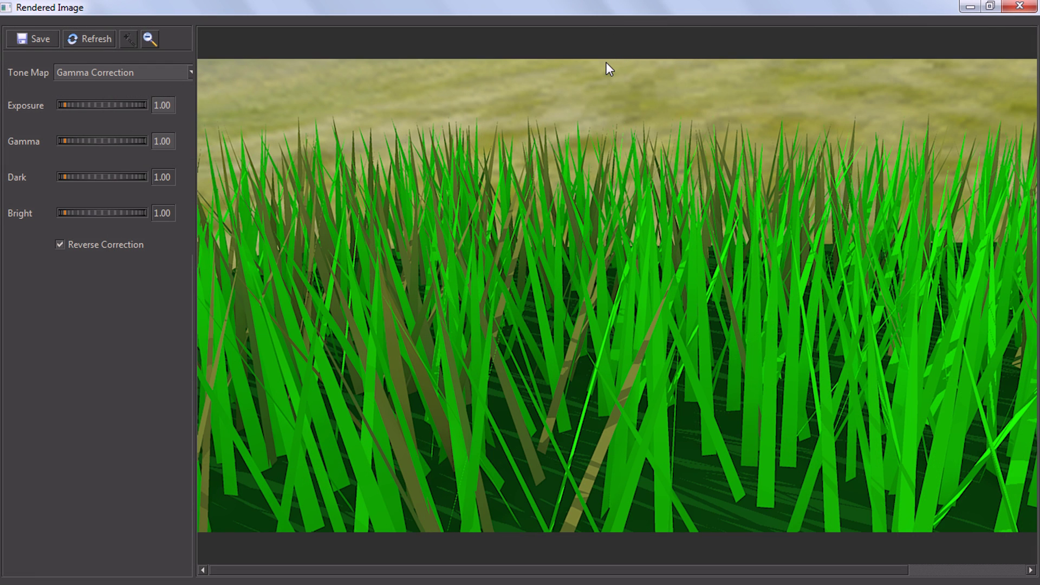
pyautogui.click(1019, 6)
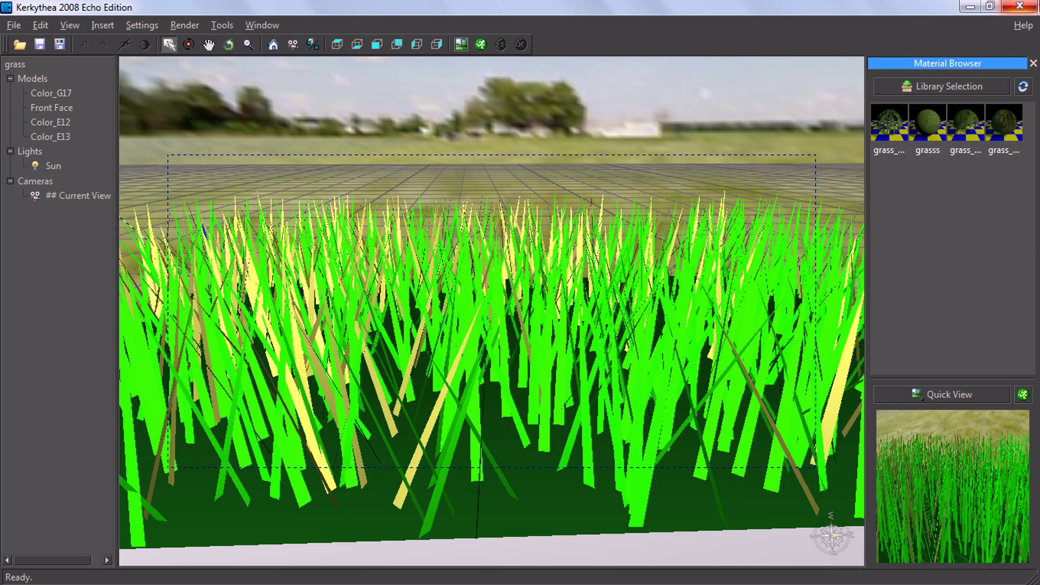
# Step: Apply the grasss texture to Color_E12 and the third grass material to Color_E13
pyautogui.click(931, 129)
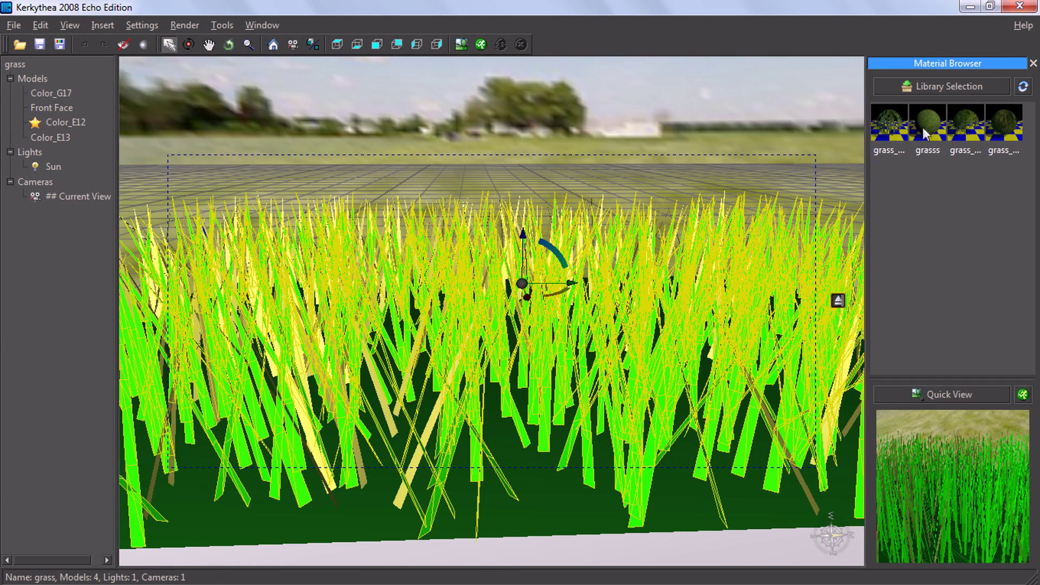
pyautogui.moveTo(935, 132)
pyautogui.mouseDown()
pyautogui.moveTo(785, 233)
pyautogui.moveTo(773, 200)
pyautogui.mouseUp()
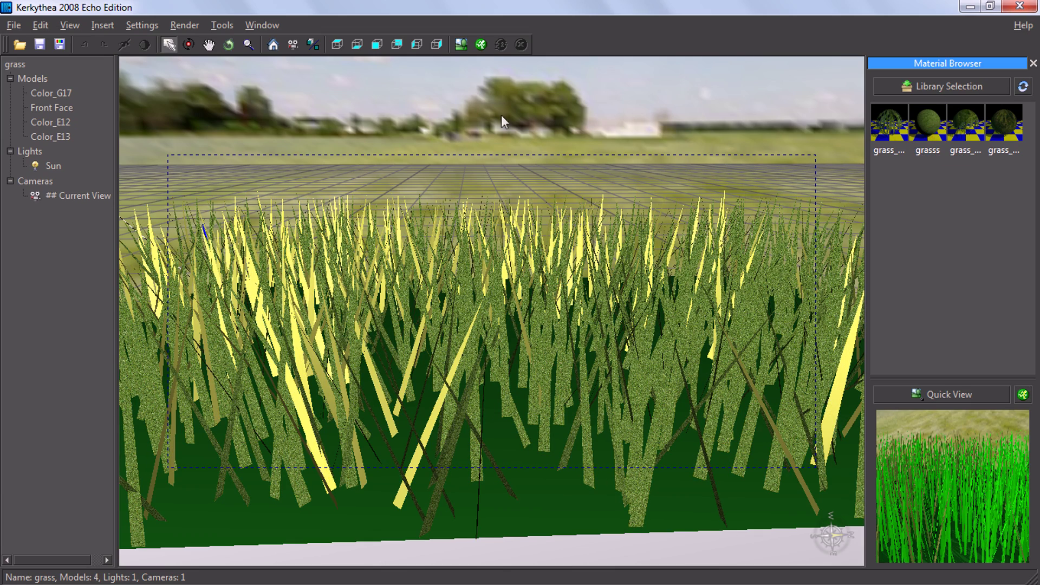
pyautogui.click(299, 433)
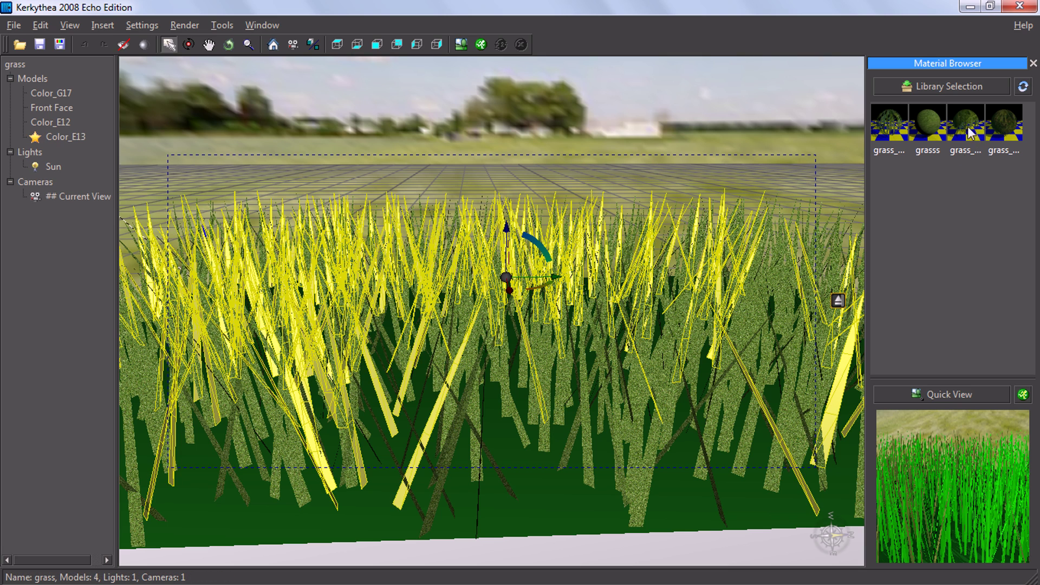
pyautogui.doubleClick(935, 119)
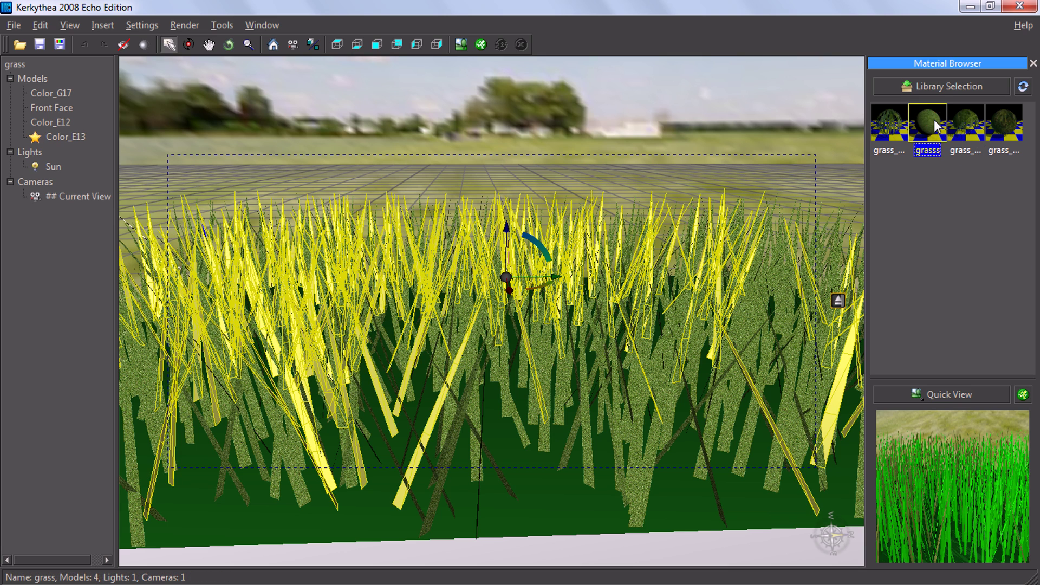
pyautogui.click(666, 375)
pyautogui.click(480, 41)
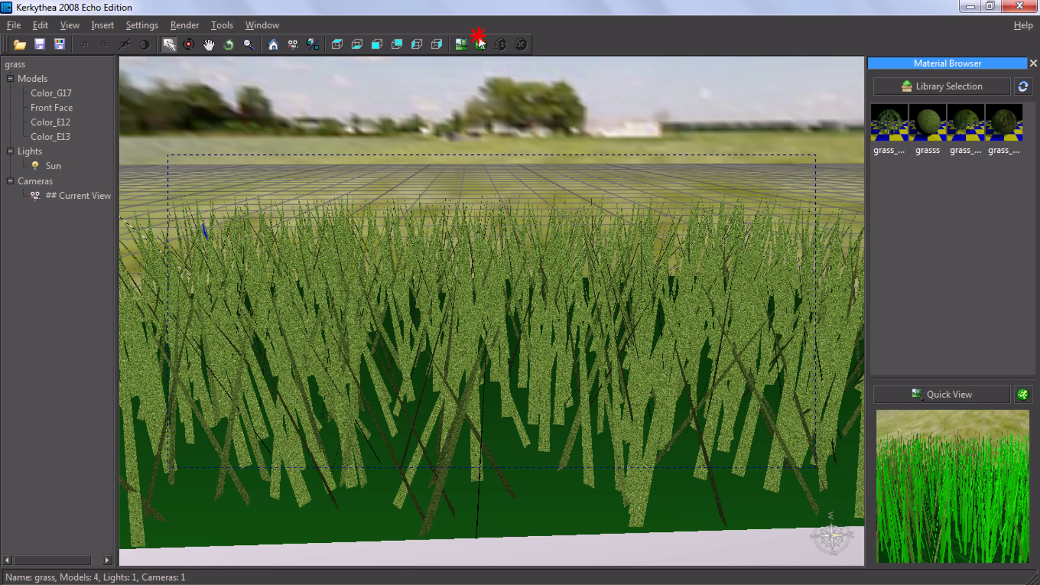
# Step: Render the textured grass scene, then view the image maximized and close it
pyautogui.click(513, 263)
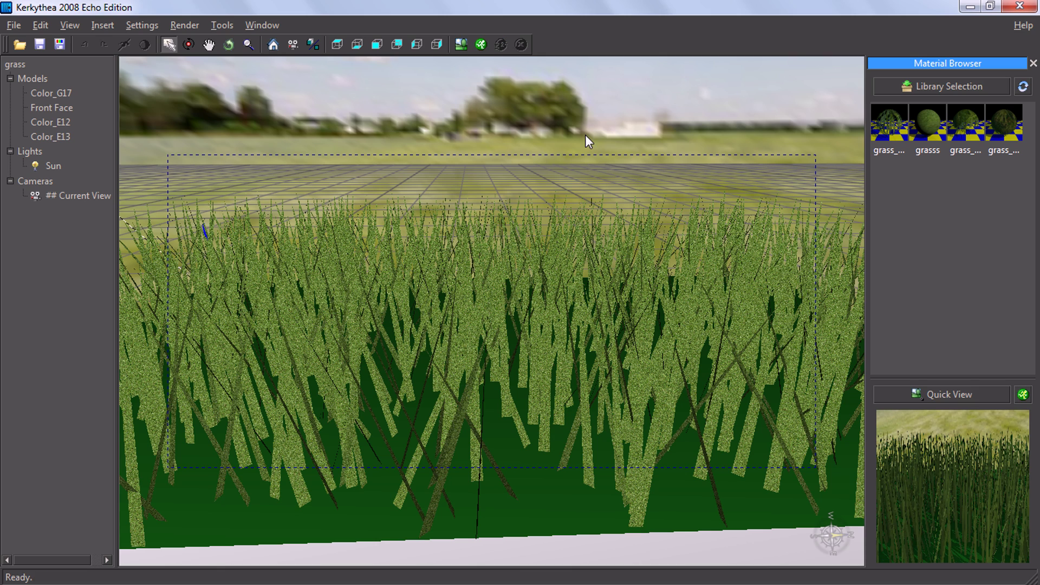
pyautogui.click(461, 44)
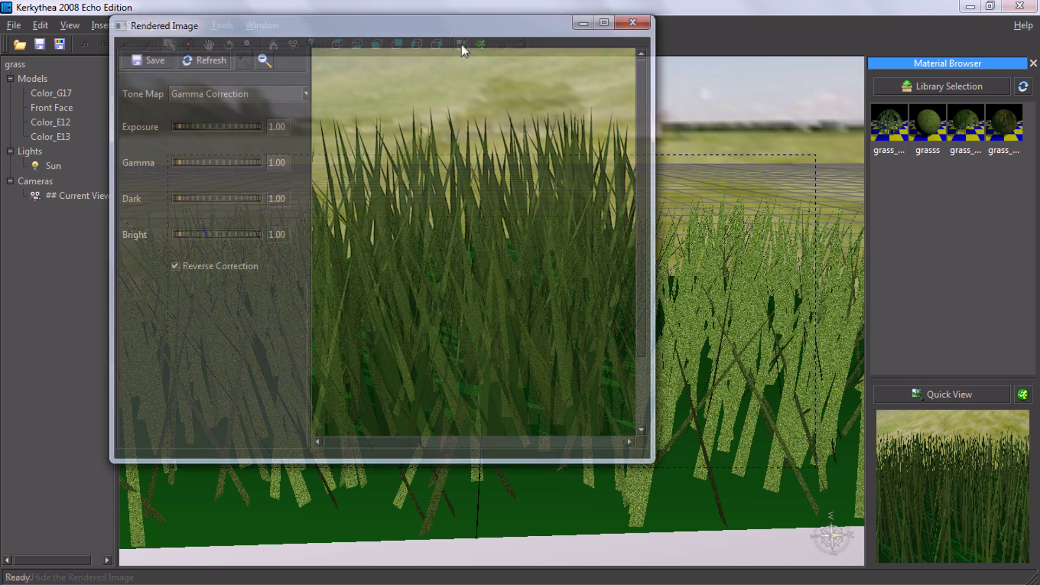
pyautogui.click(603, 24)
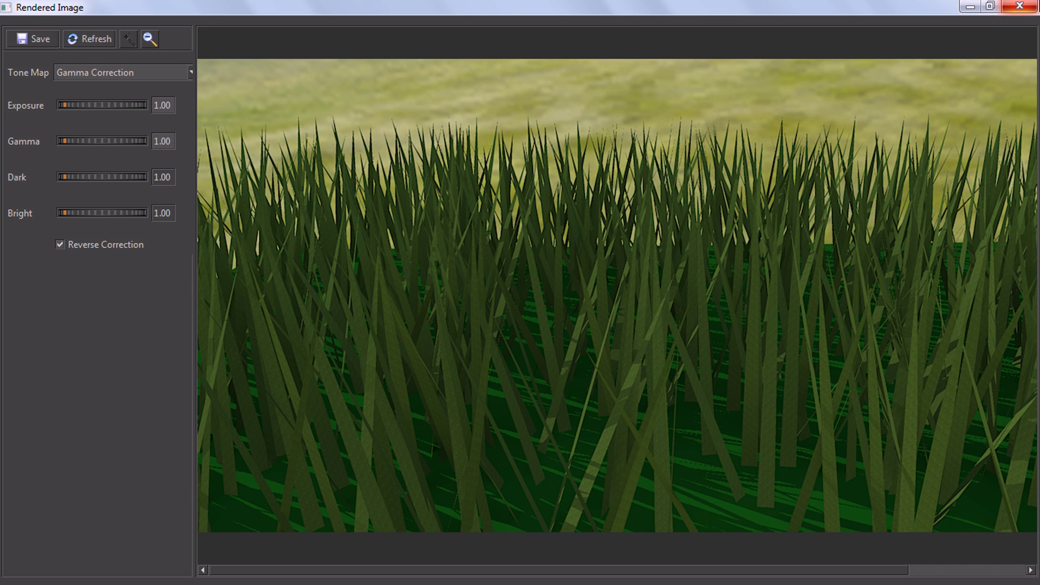
pyautogui.click(1020, 6)
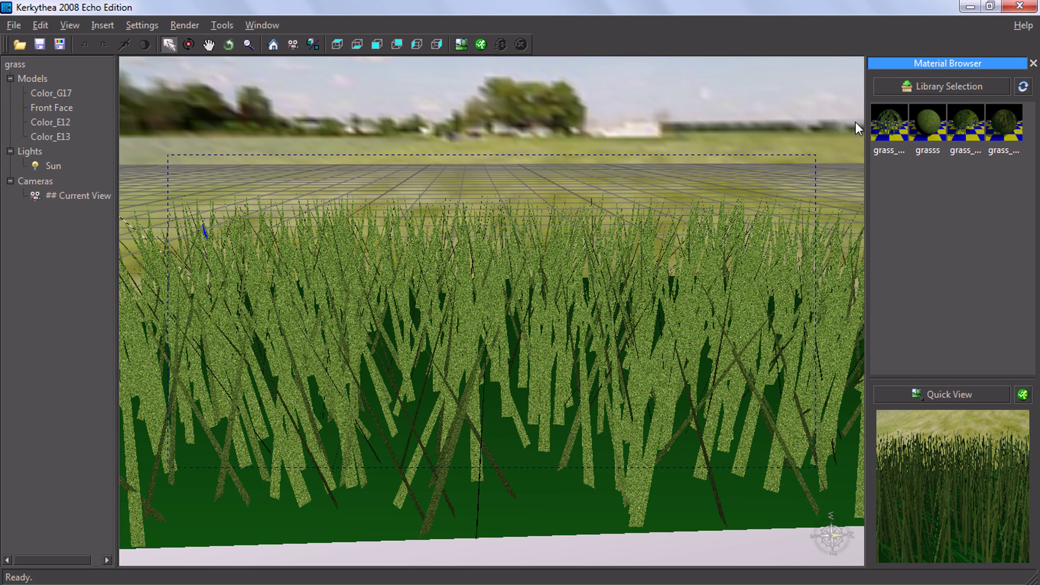